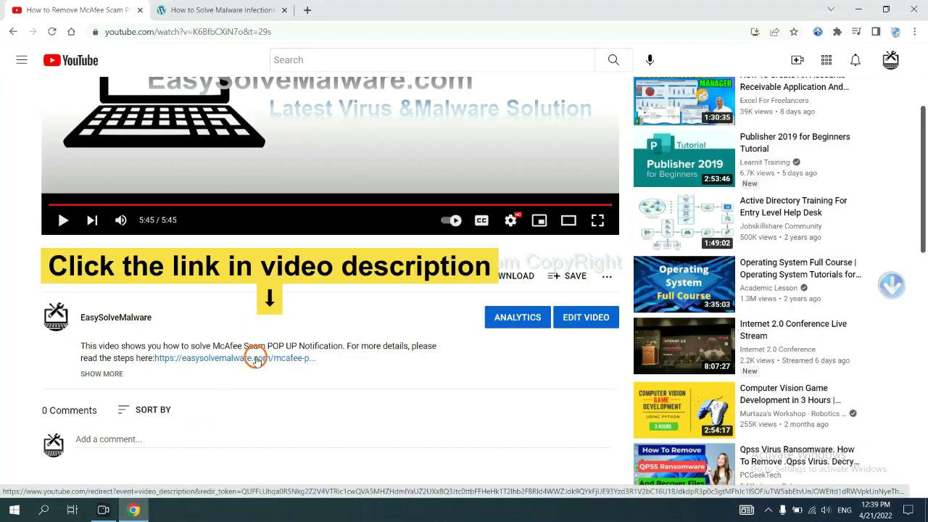
- Download the SpyHunter for Windows installer from the EasySolveMalware page and launch it
scroll(922, 248, "down", 1)
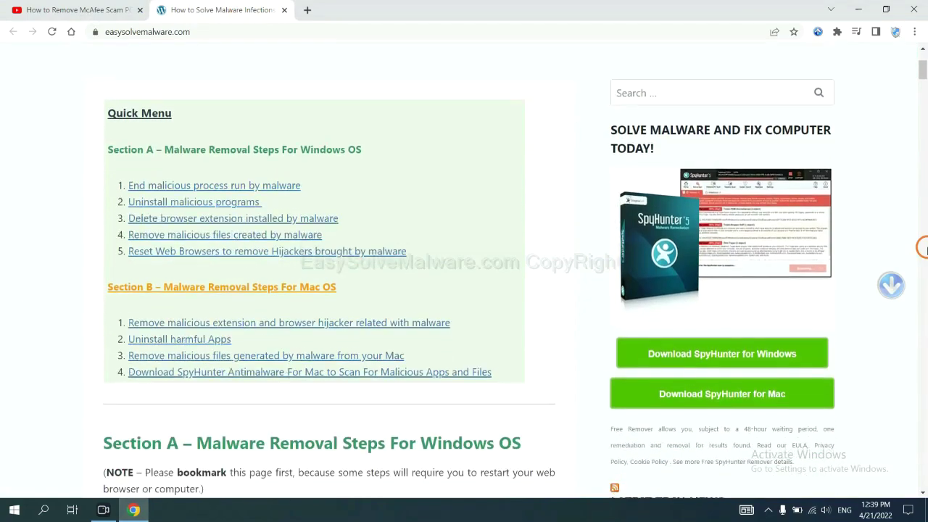
scroll(921, 243, "down", 1)
scroll(919, 238, "down", 1)
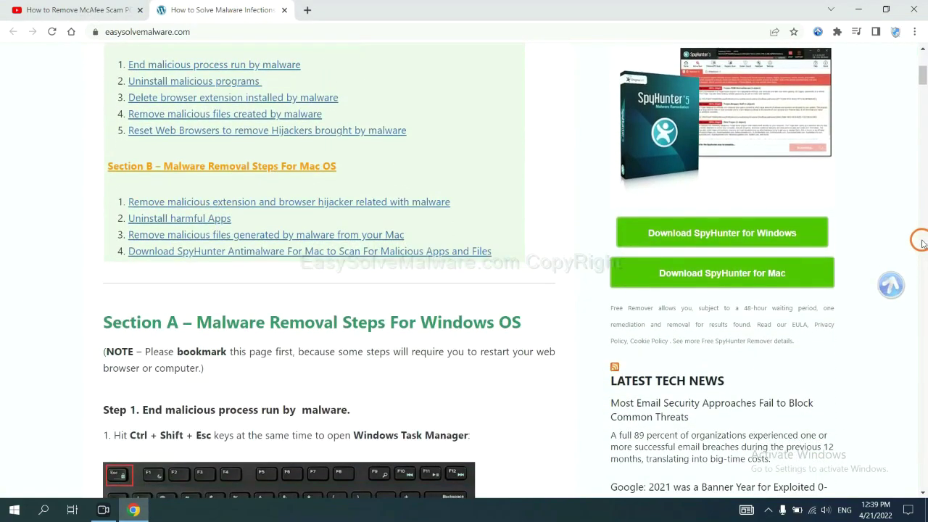
left_click(788, 232)
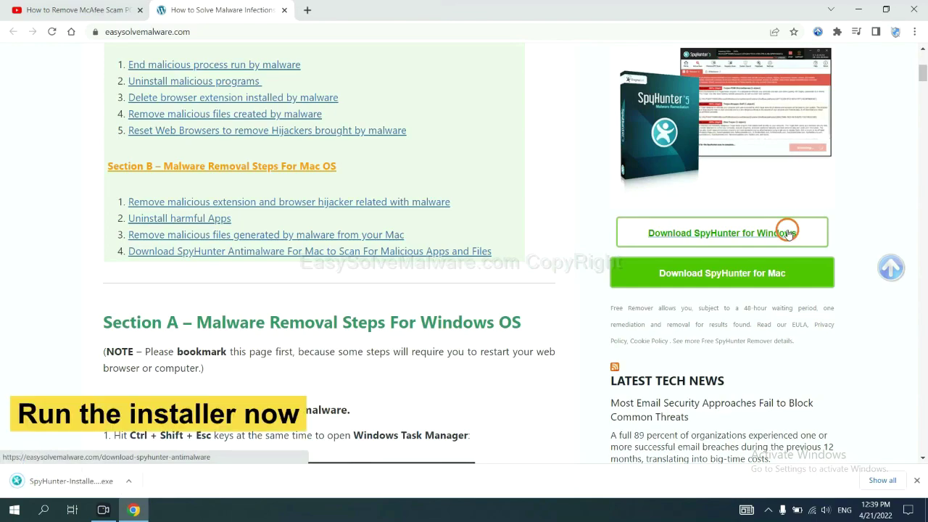
left_click(58, 482)
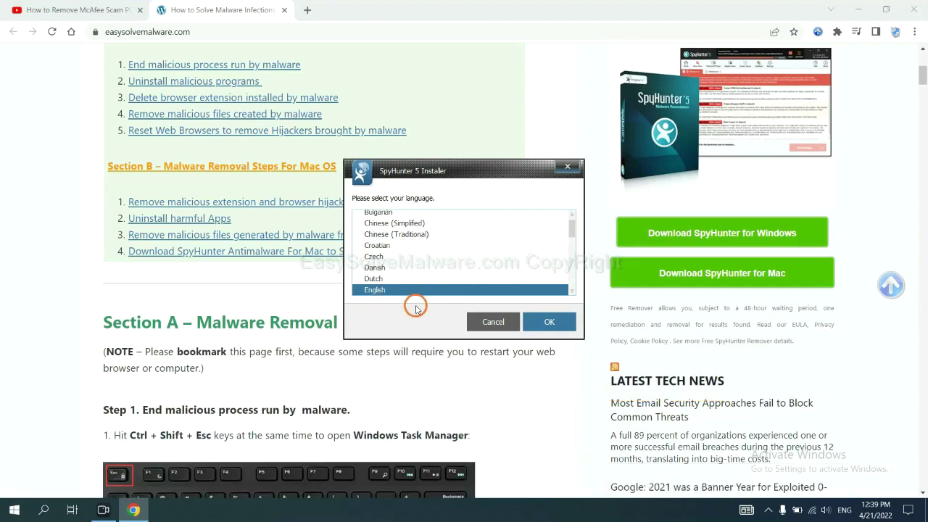
- Install SpyHunter 5 in English, accepting the EULA and Privacy Policy, and finish setup
left_click(535, 321)
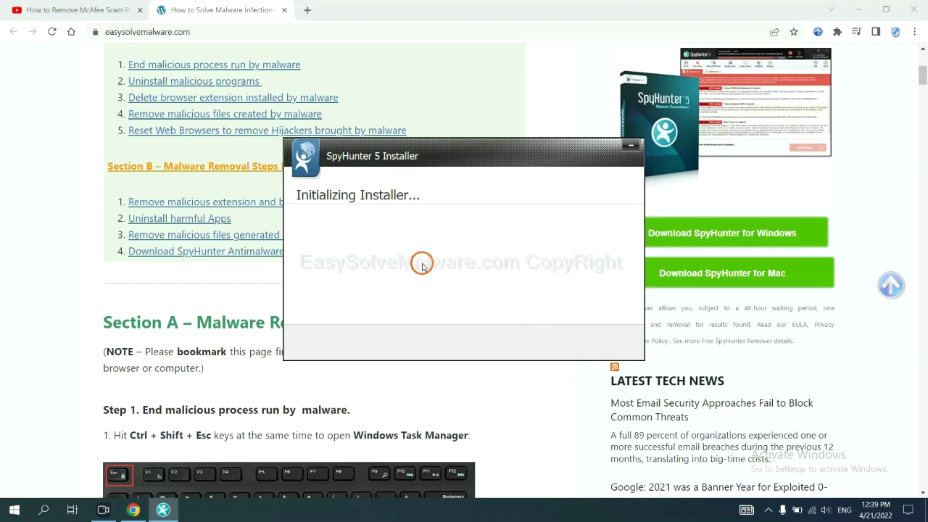
left_click(395, 265)
left_click(298, 232)
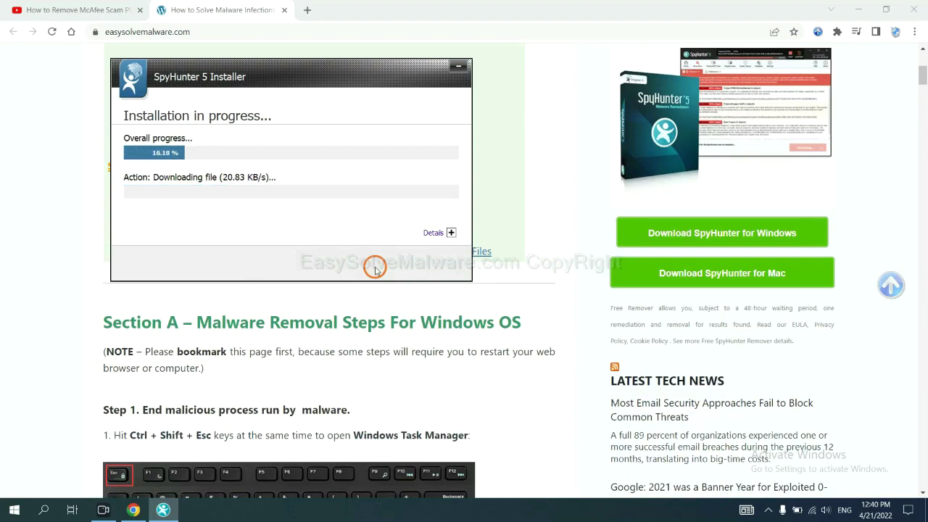
left_click(454, 326)
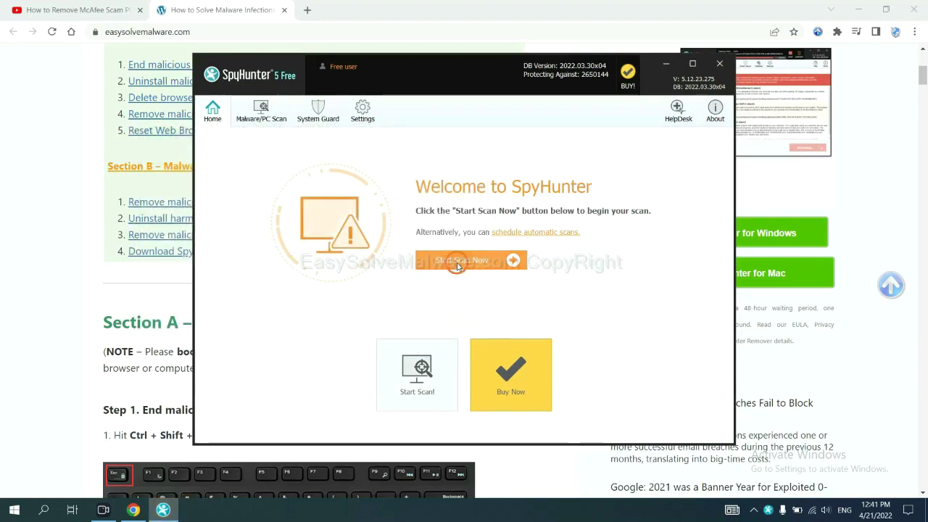
- Run a SpyHunter scan and continue past the unknown remove360.bat result
left_click(457, 266)
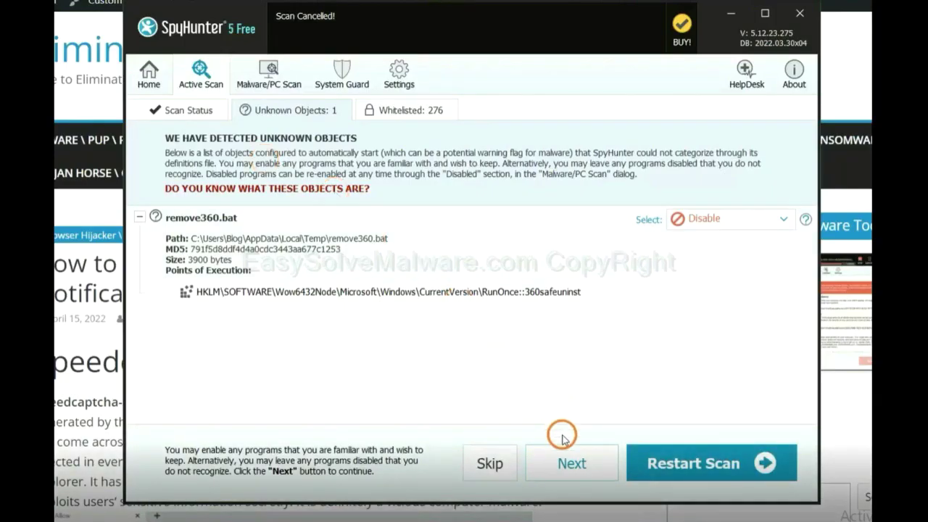
left_click(571, 465)
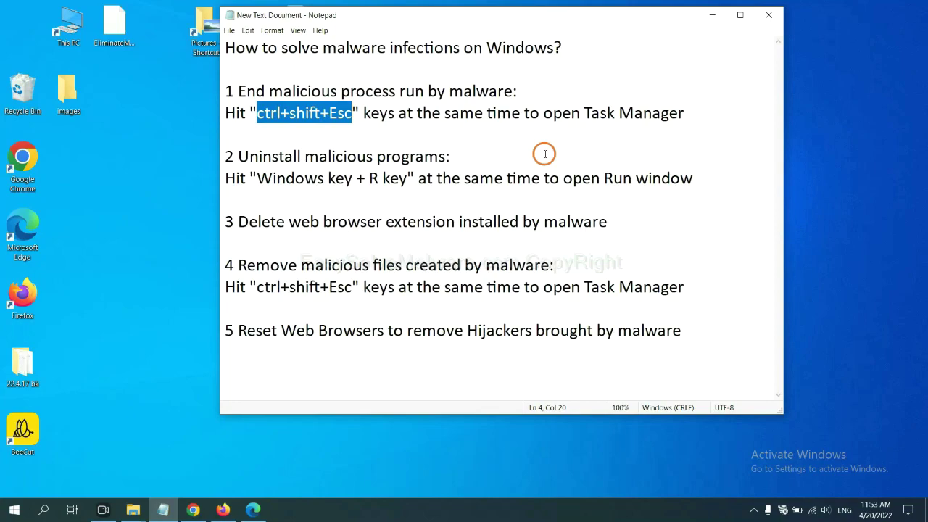
- Highlight the 'ctrl+shift+Esc' shortcut text in step 1 of the Notepad note
left_click(331, 115)
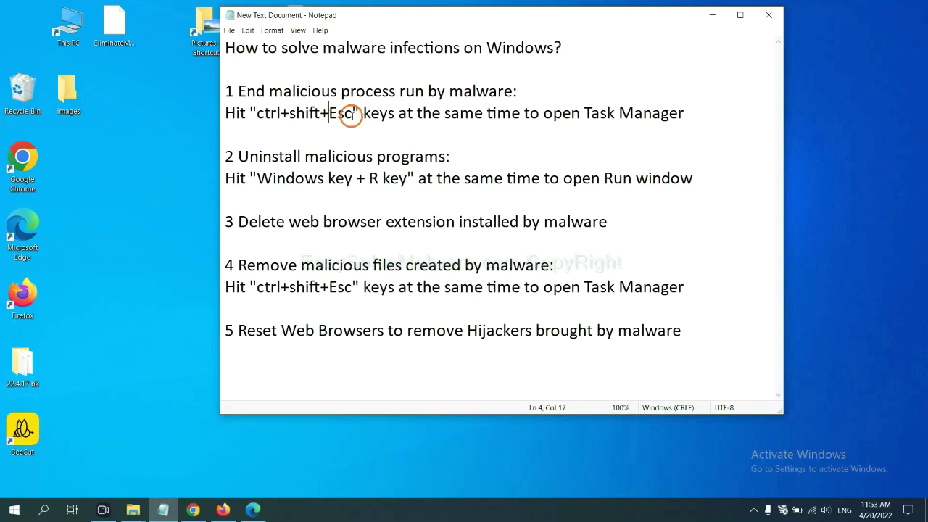
left_click_drag(353, 115, 256, 115)
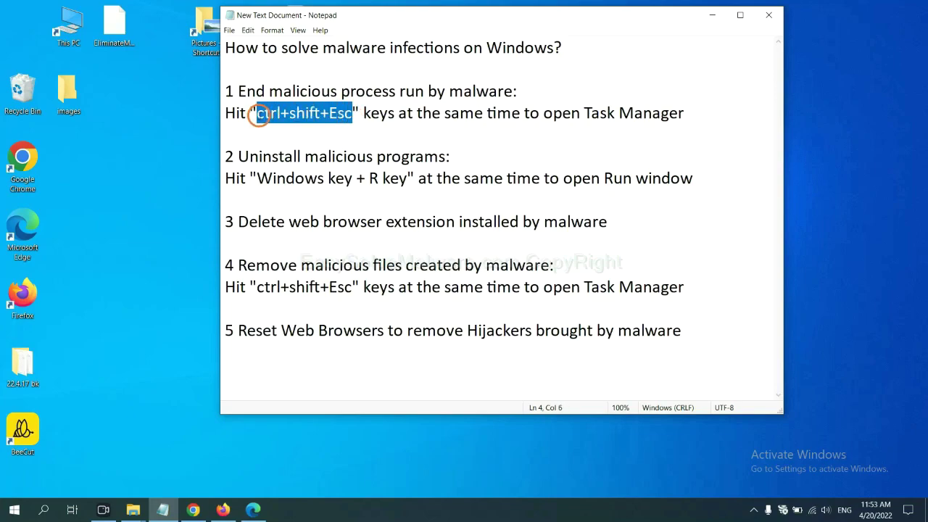
- Open Task Manager, inspect the System and Usermode Font Driver Host processes, then close it
key("ctrl+shift+Escape")
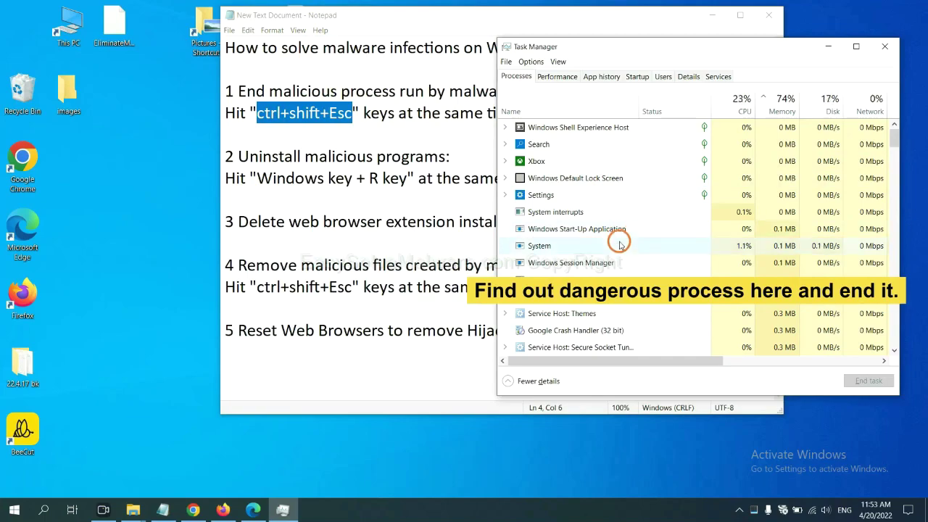
left_click(620, 245)
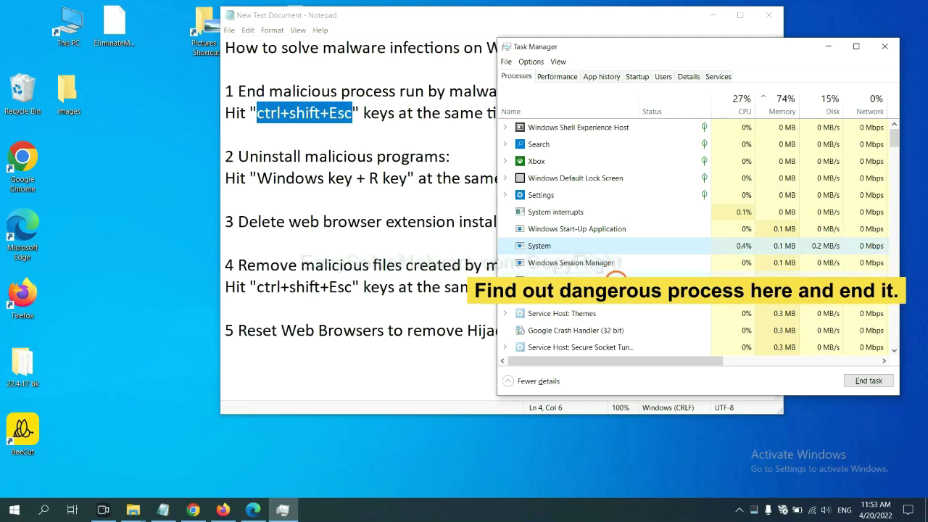
left_click(616, 279)
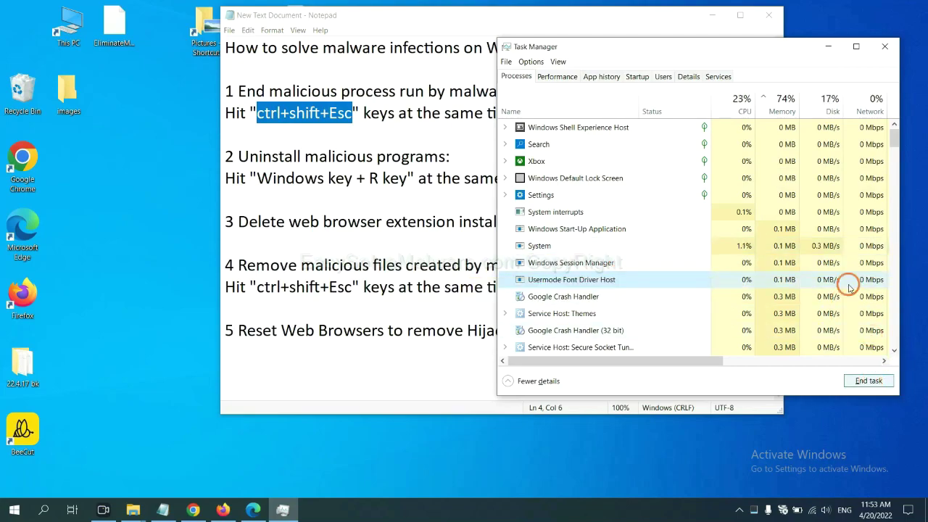
left_click(881, 48)
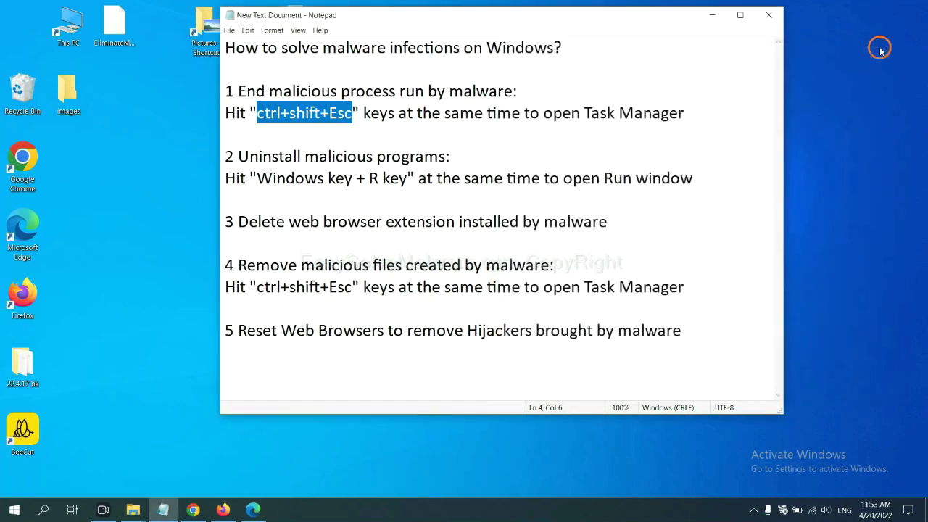
- Highlight the 'Windows key + R key' shortcut text in step 2 of the note
left_click(576, 199)
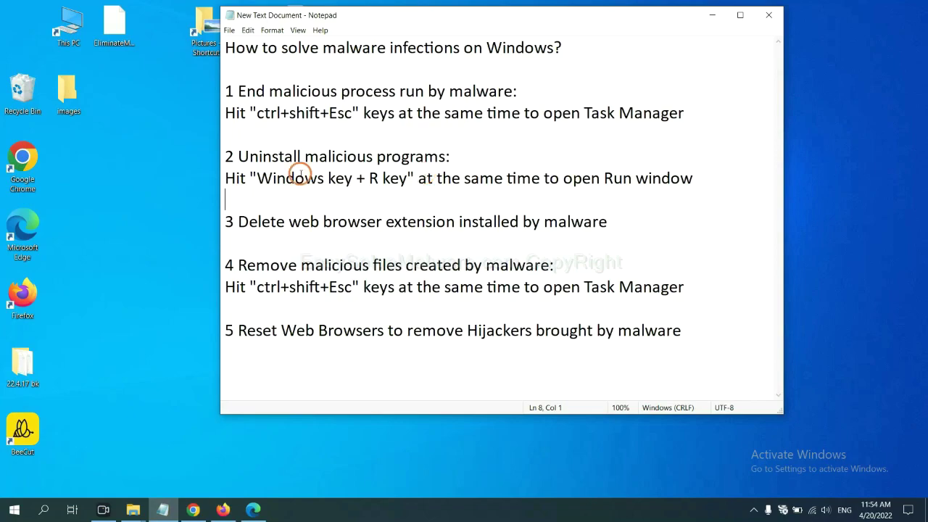
left_click(255, 181)
left_click_drag(255, 184, 403, 187)
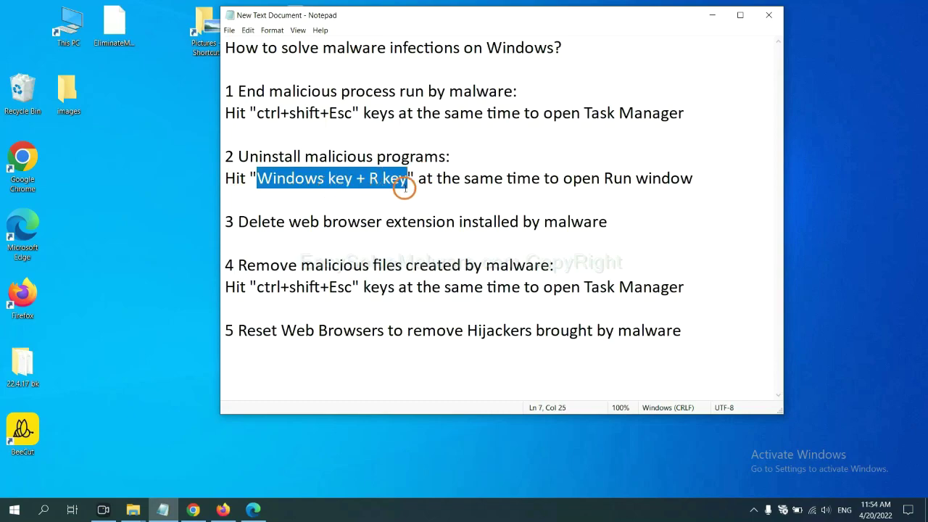
- Launch Control Panel by running 'control panel' from the Run dialog
key("super+r")
left_click_drag(102, 380, 708, 162)
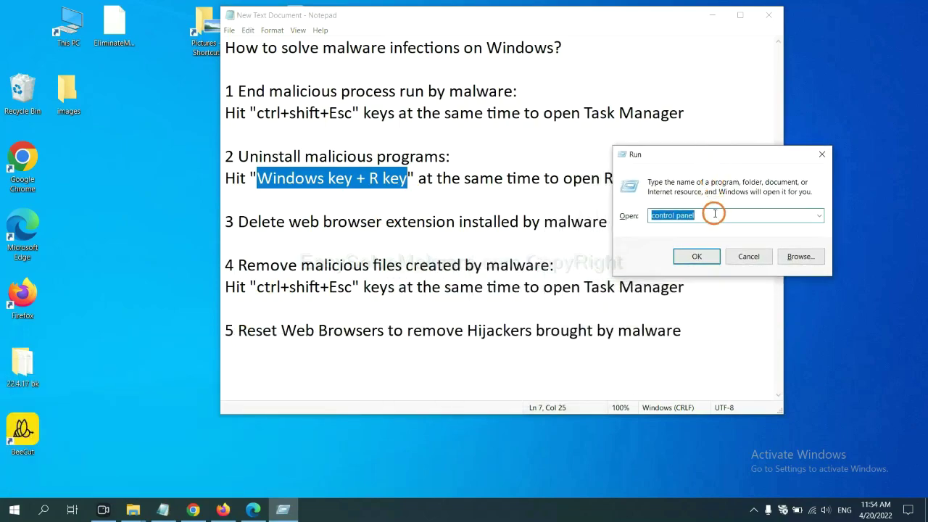
left_click(715, 215)
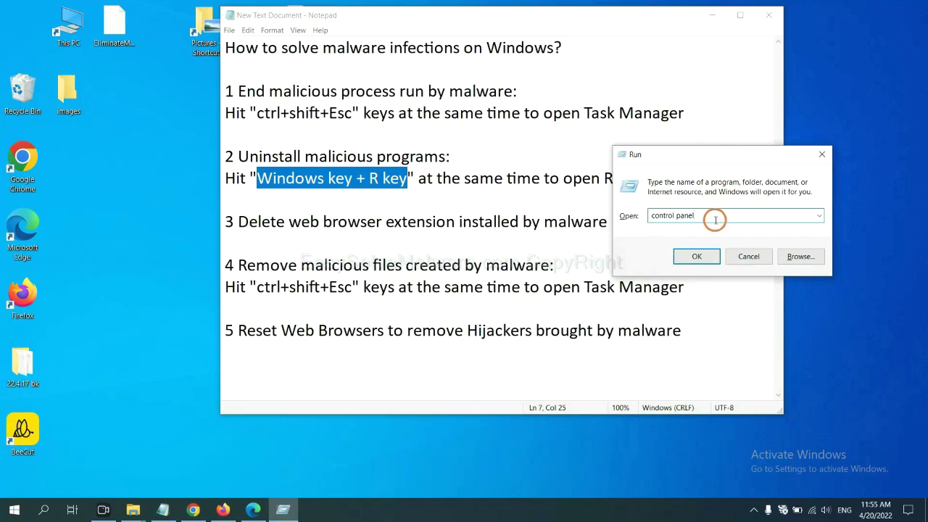
left_click_drag(720, 216, 637, 215)
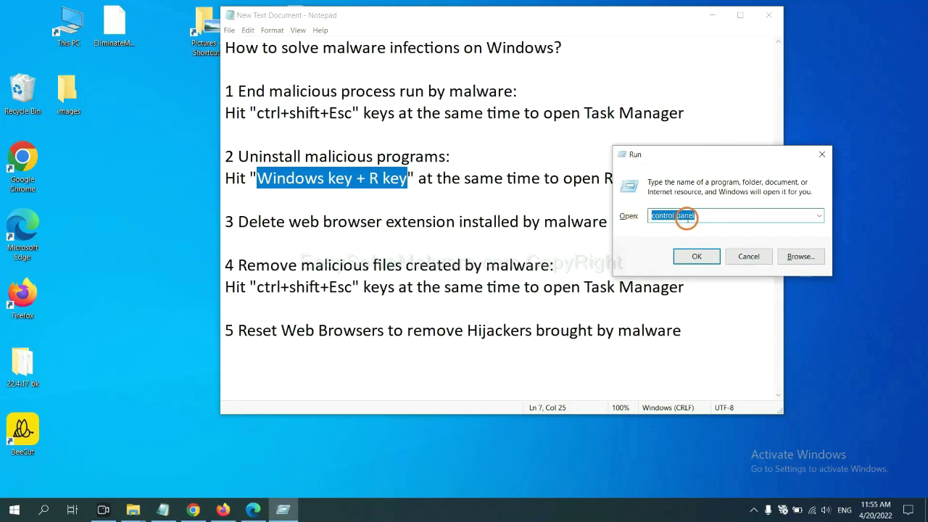
left_click(692, 258)
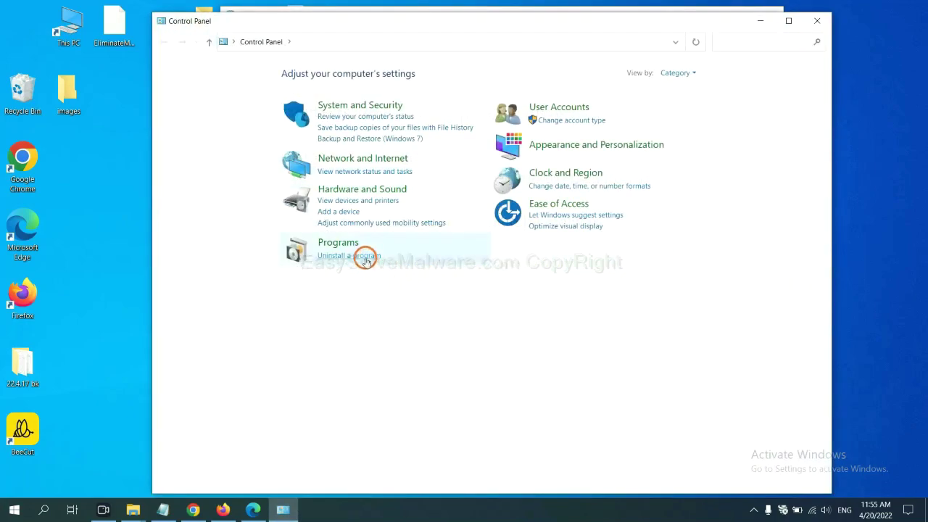
- Inspect installed programs, selecting Xiph.Org Open Codecs, then close Programs and Features unchanged
left_click(366, 257)
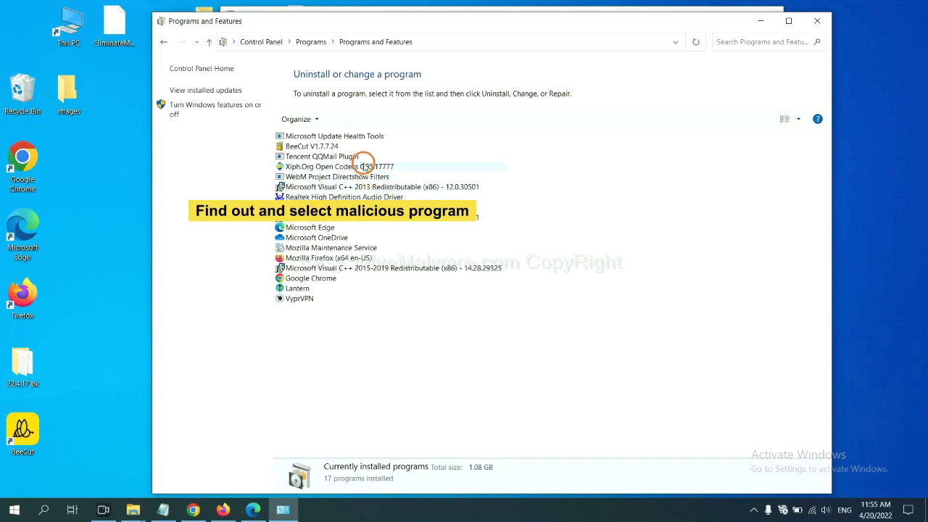
left_click(364, 166)
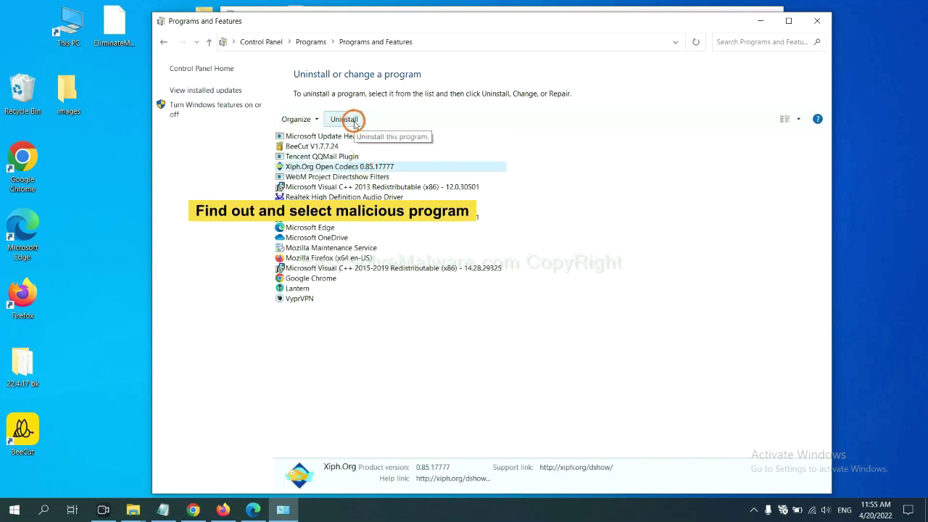
left_click(821, 23)
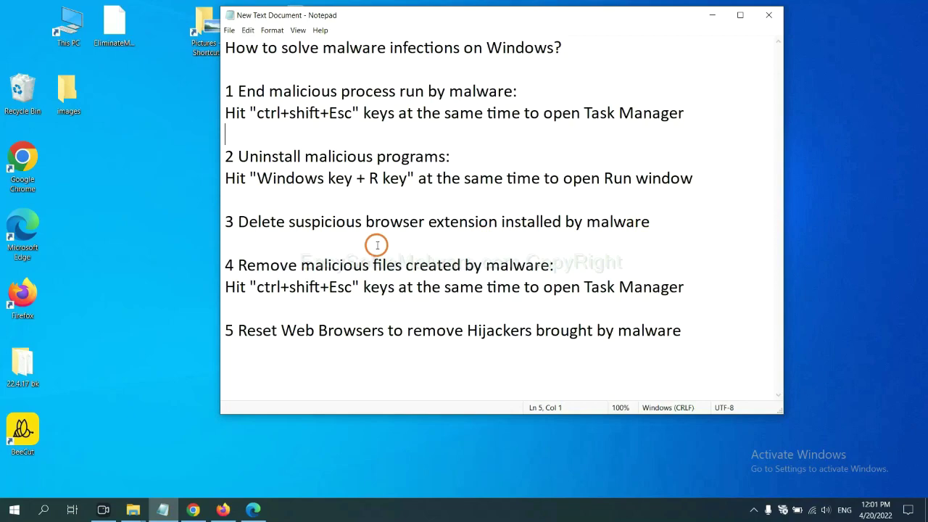
- Open Chrome's Extensions page via More tools, showing the Scroll To Top extension
left_click(197, 509)
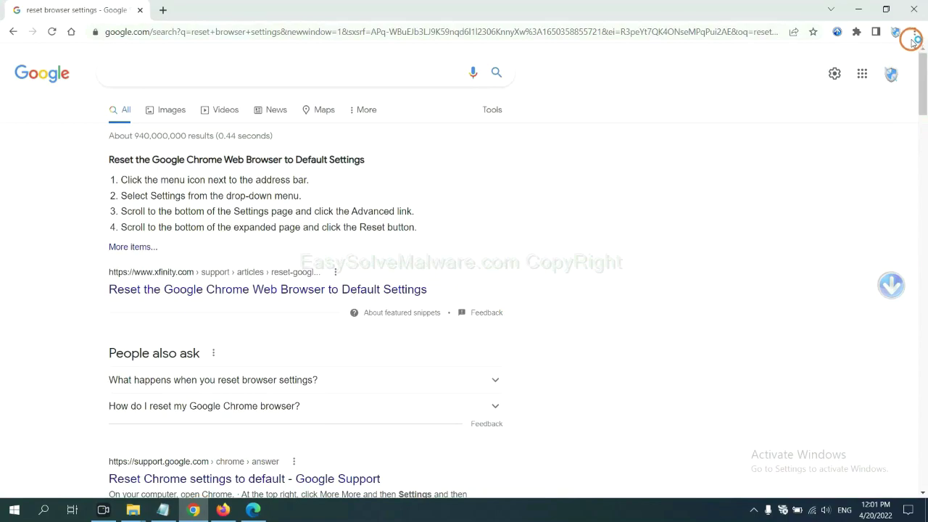
left_click(914, 34)
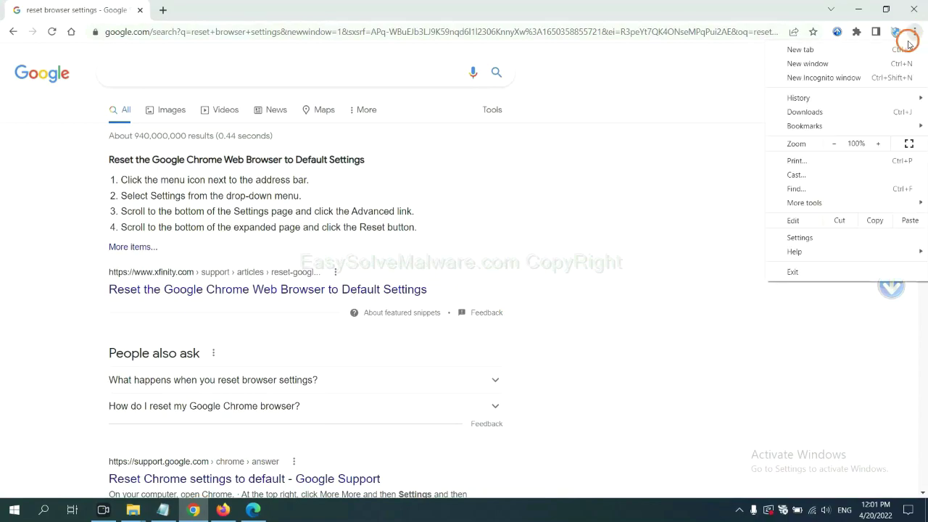
mouse_move(804, 203)
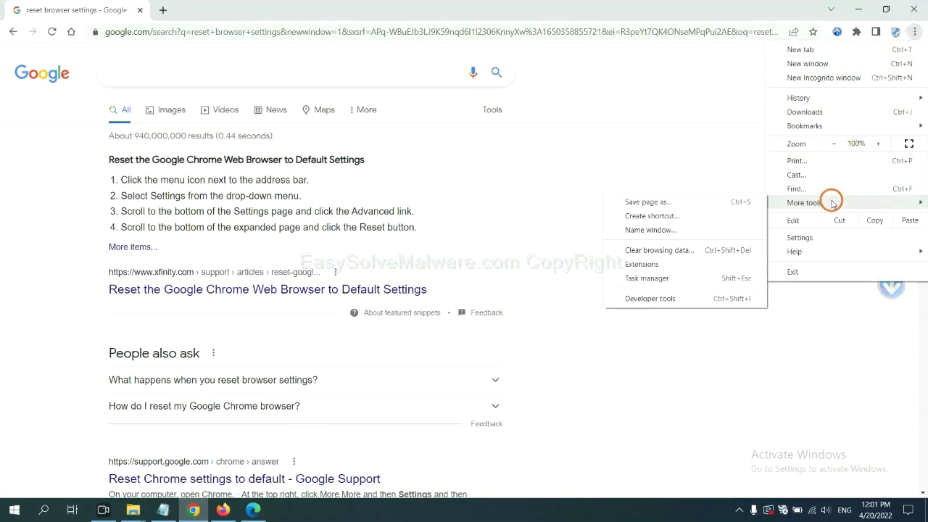
left_click(681, 263)
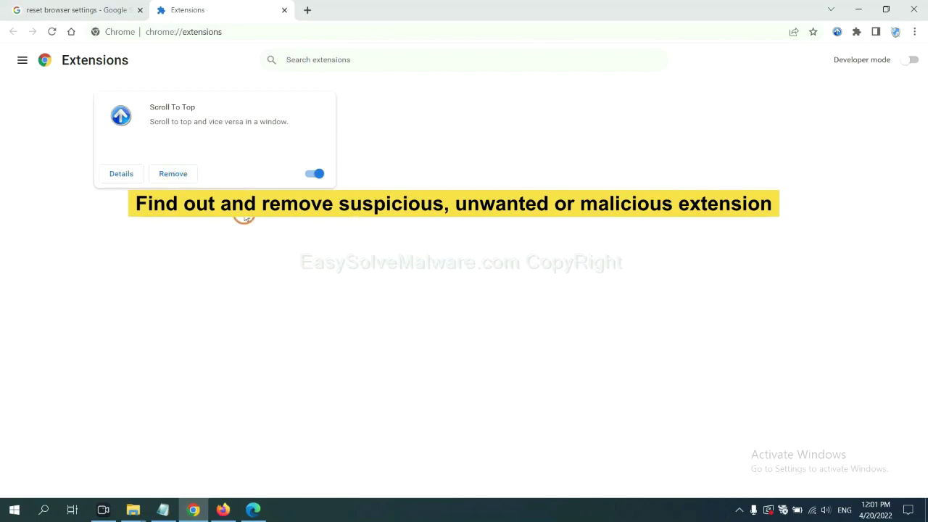
- Open Firefox's Add-ons and themes manager and show GIPHY for Firefox's removal options
left_click(222, 510)
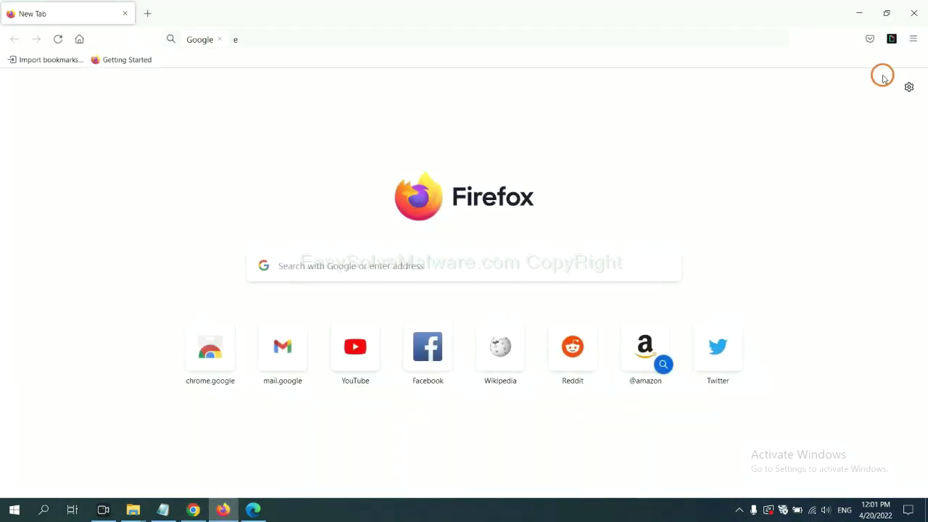
left_click(915, 39)
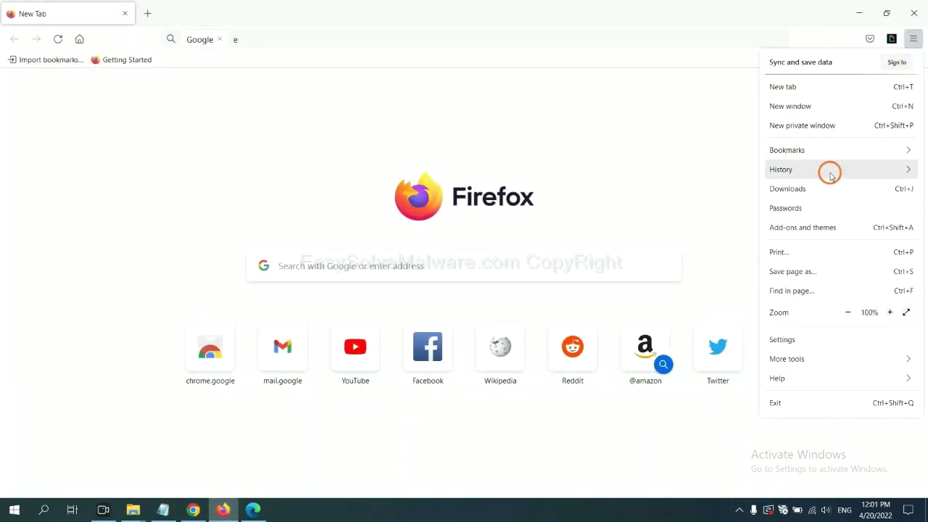
left_click(810, 234)
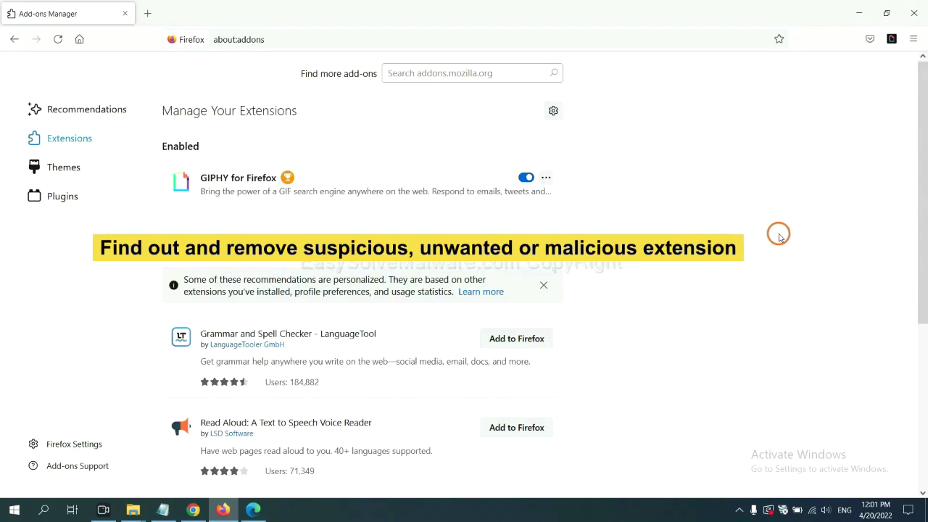
left_click(546, 179)
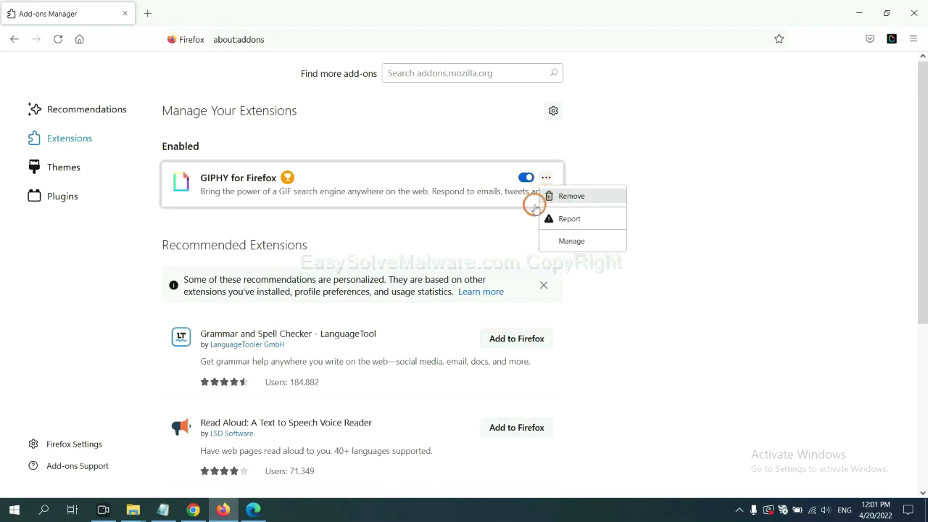
- Remove the ArcVpn Free Fast VPN Proxy extension in Edge, then show the desktop
left_click(252, 510)
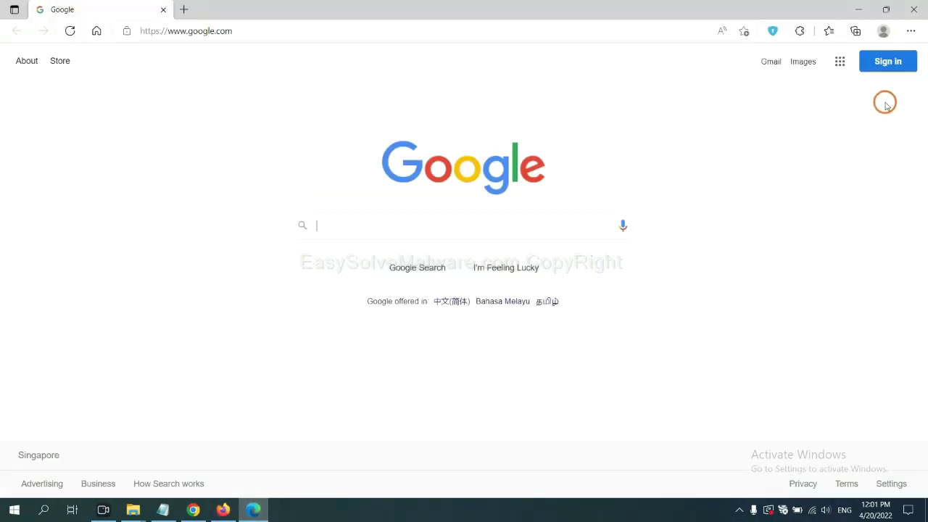
left_click(910, 31)
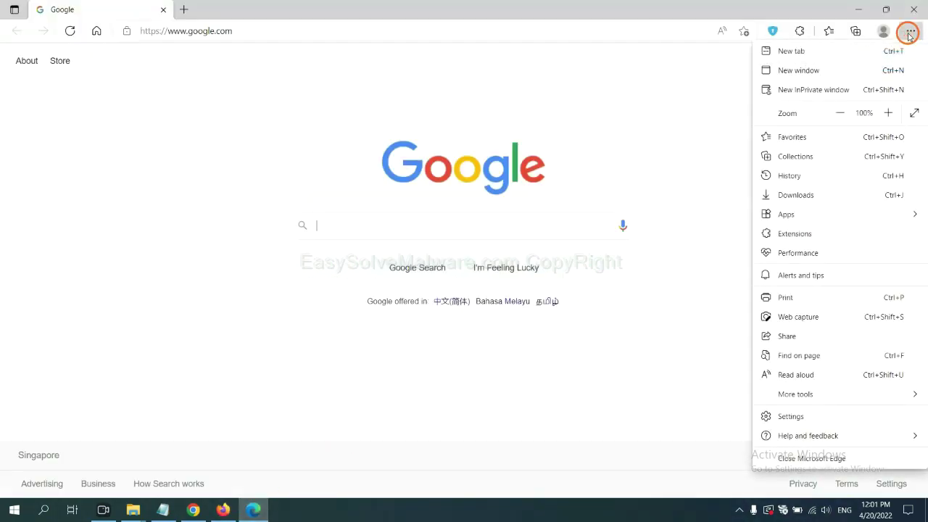
right_click(799, 234)
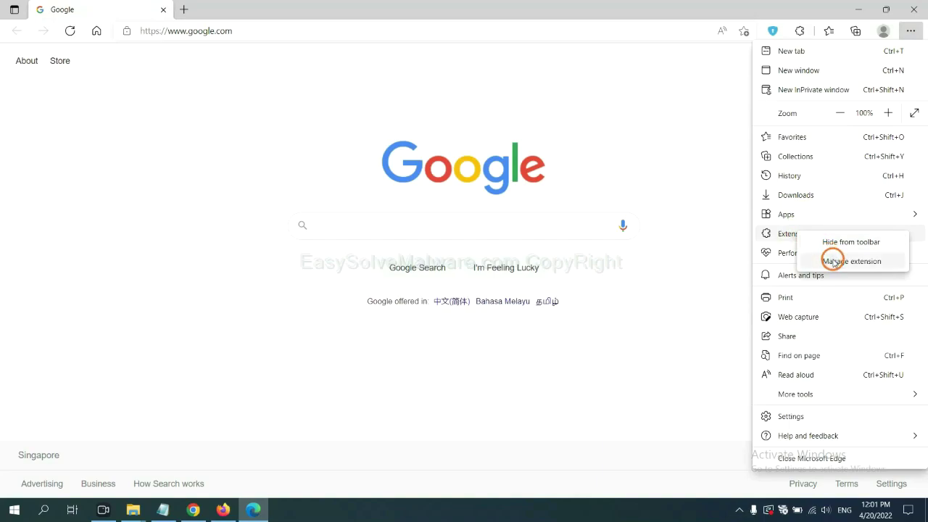
left_click(833, 261)
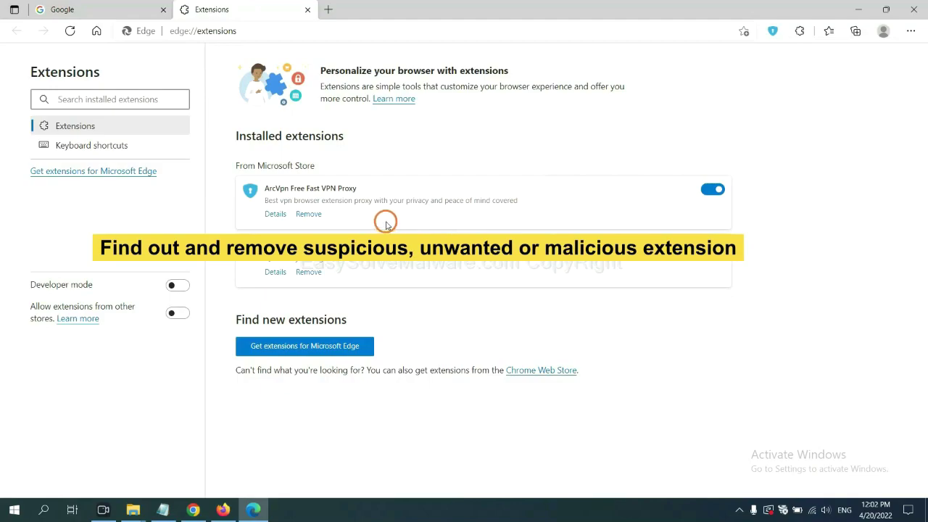
left_click(308, 214)
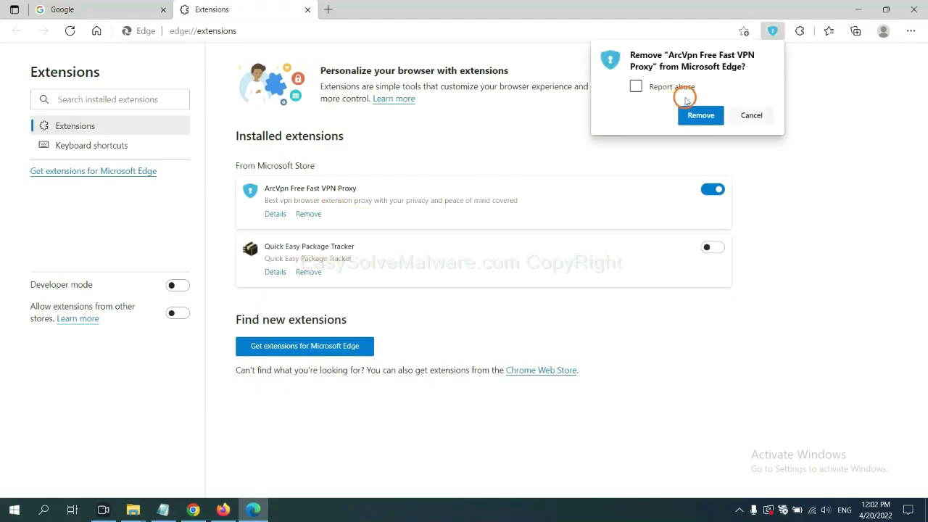
left_click(694, 116)
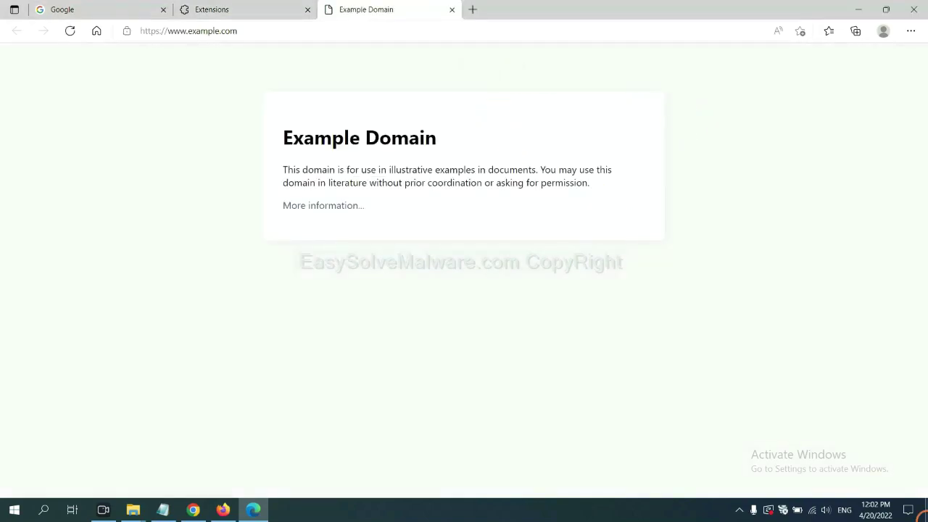
left_click(926, 511)
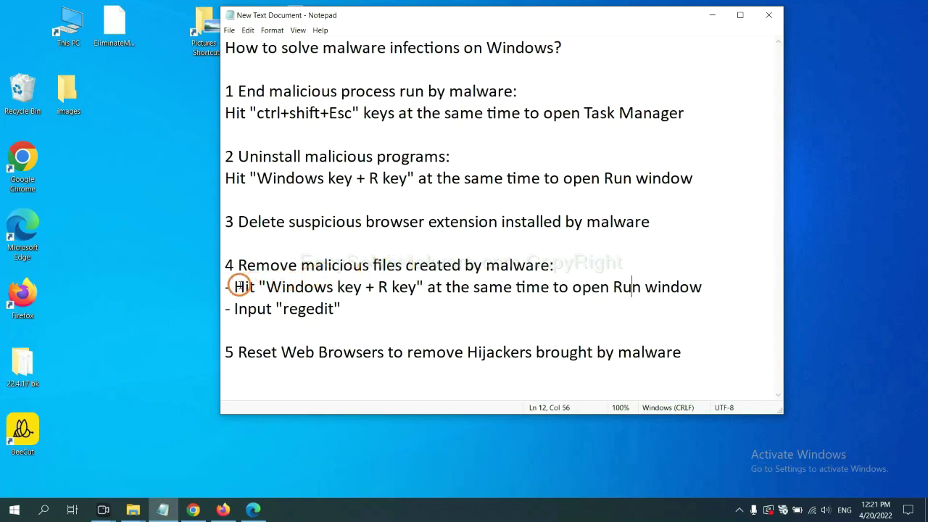
- Launch 'regedit' from the Win+R Run dialog to open Registry Editor
left_click_drag(239, 286, 526, 300)
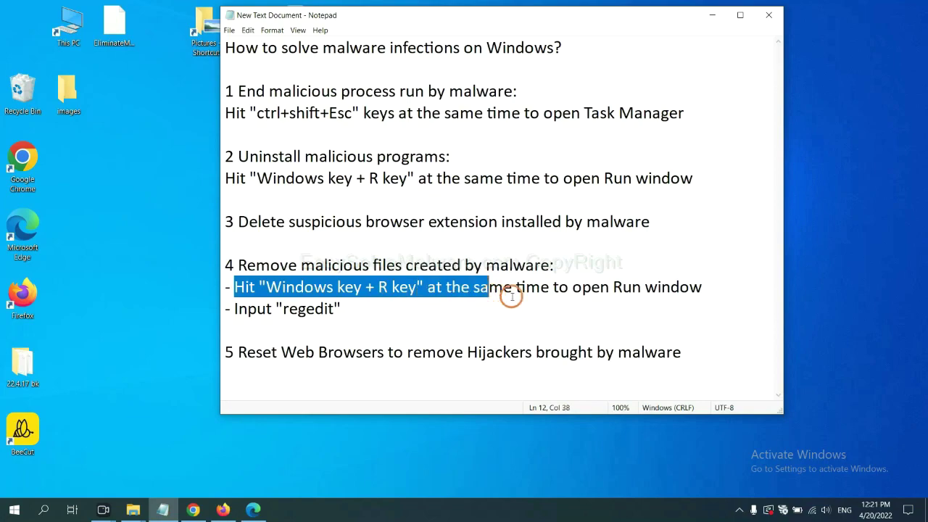
left_click(536, 292)
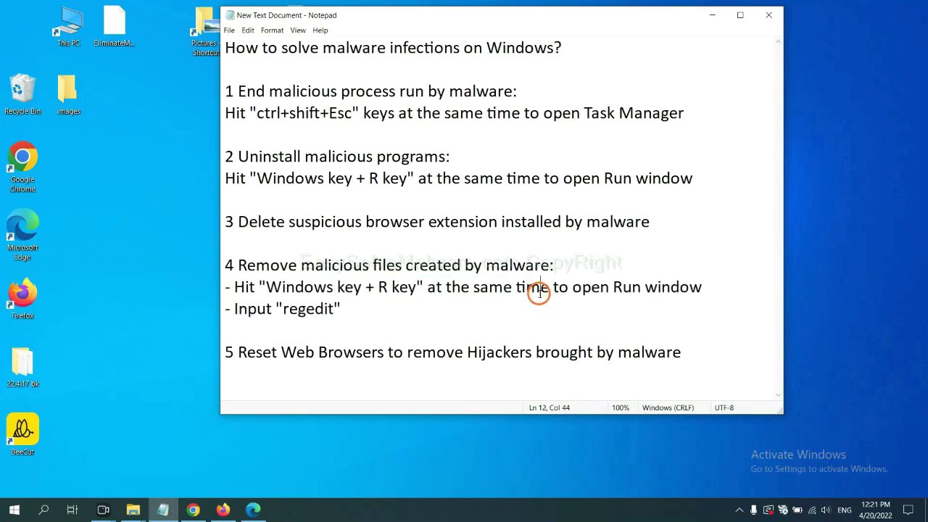
key("super+r")
left_click_drag(170, 367, 740, 192)
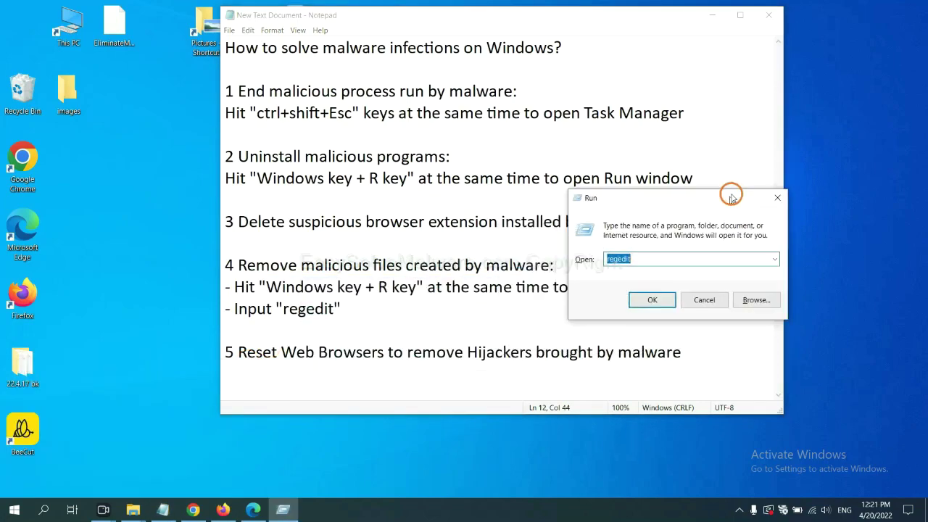
left_click(655, 254)
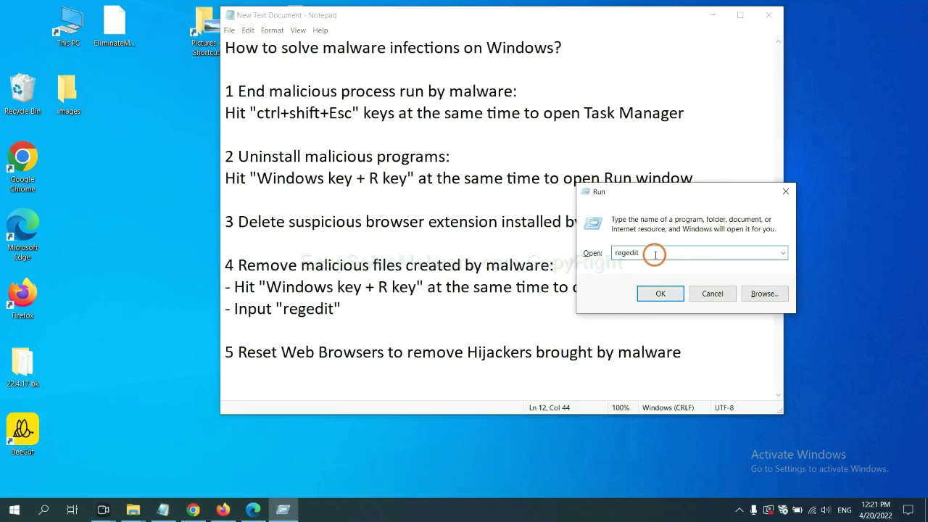
left_click(661, 294)
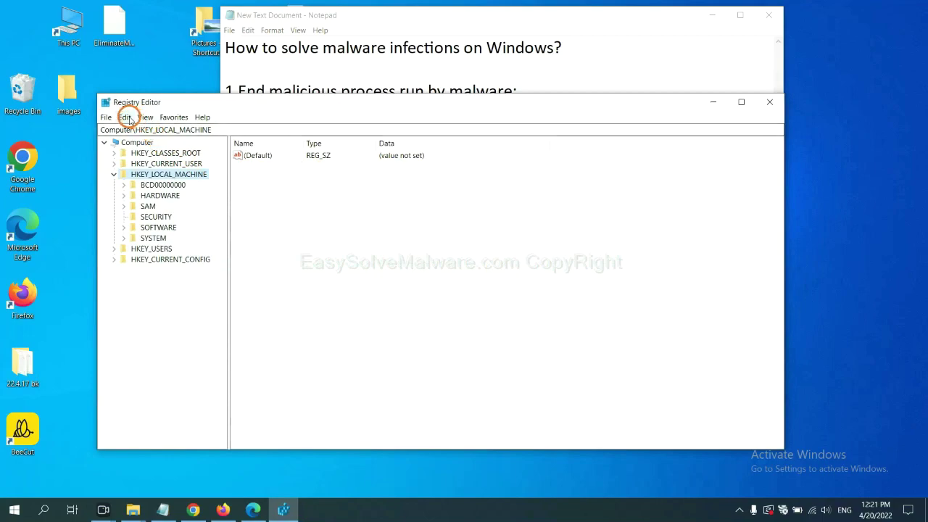
- Use Edit > Find to search the whole registry for the malware's name
left_click(126, 117)
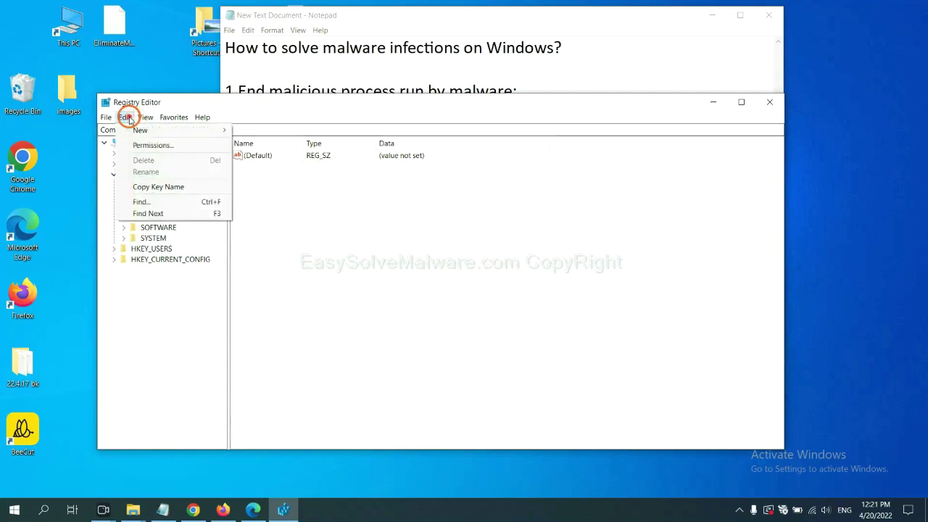
left_click(163, 202)
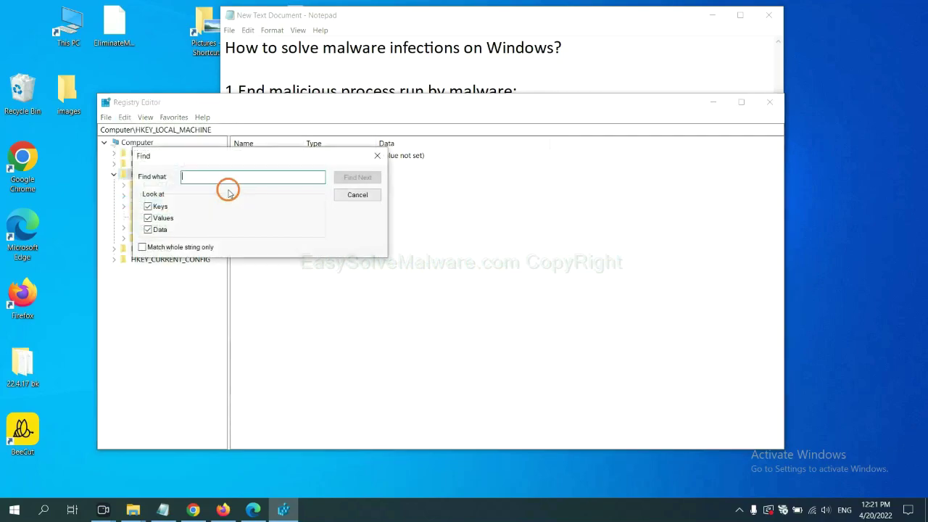
left_click_drag(263, 155, 354, 176)
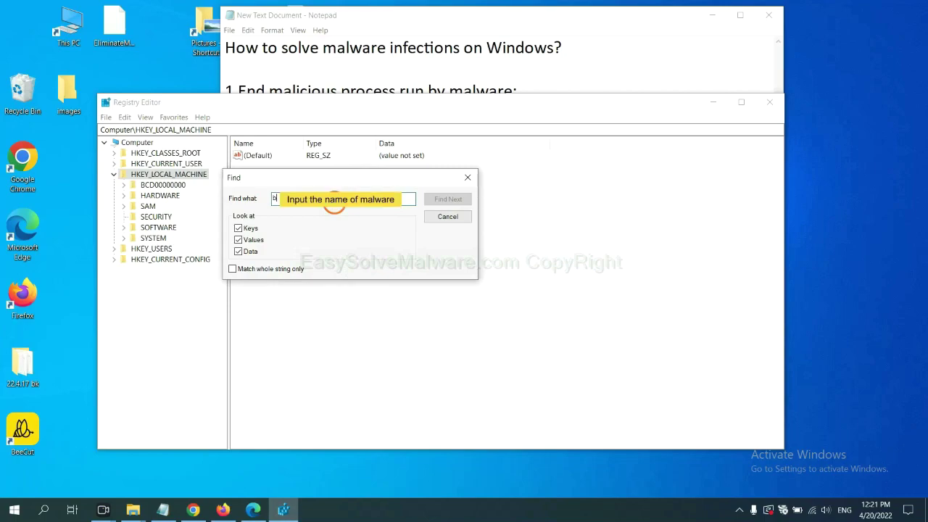
type("e")
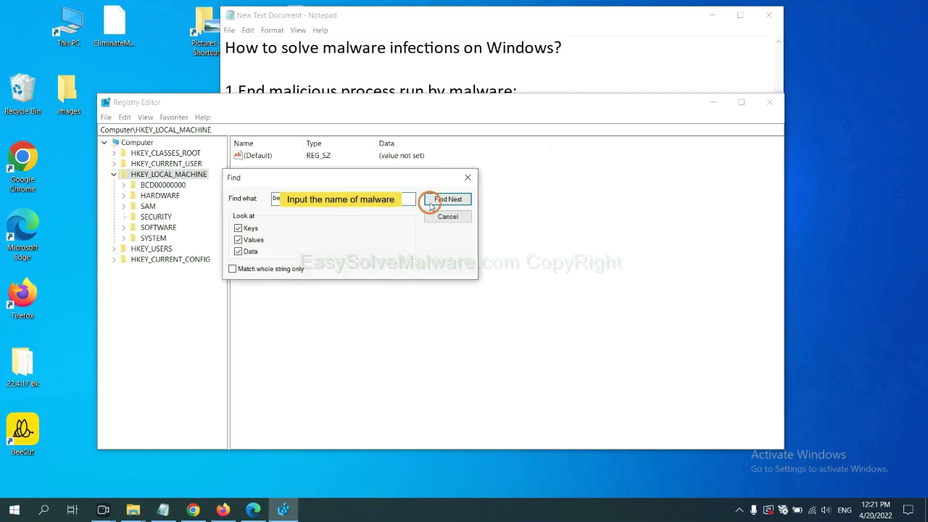
left_click(448, 200)
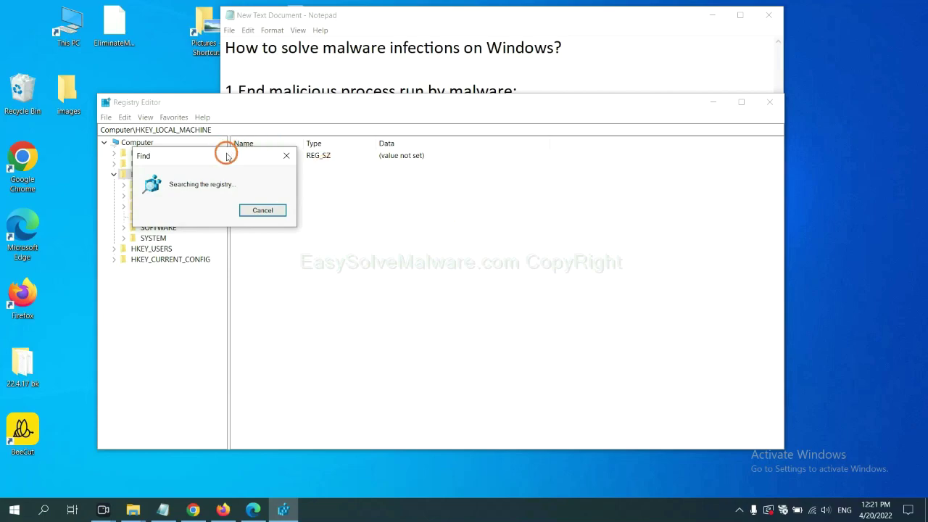
left_click_drag(229, 154, 371, 153)
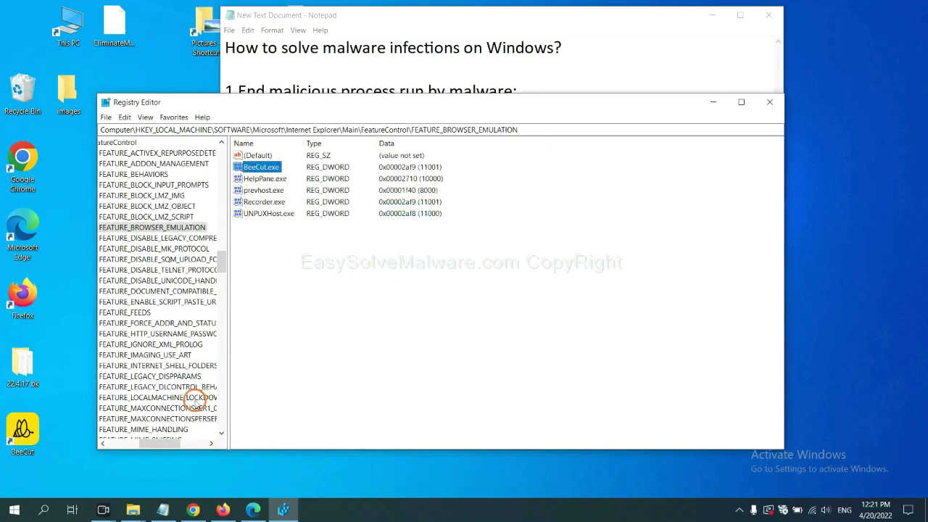
left_click_drag(153, 444, 147, 440)
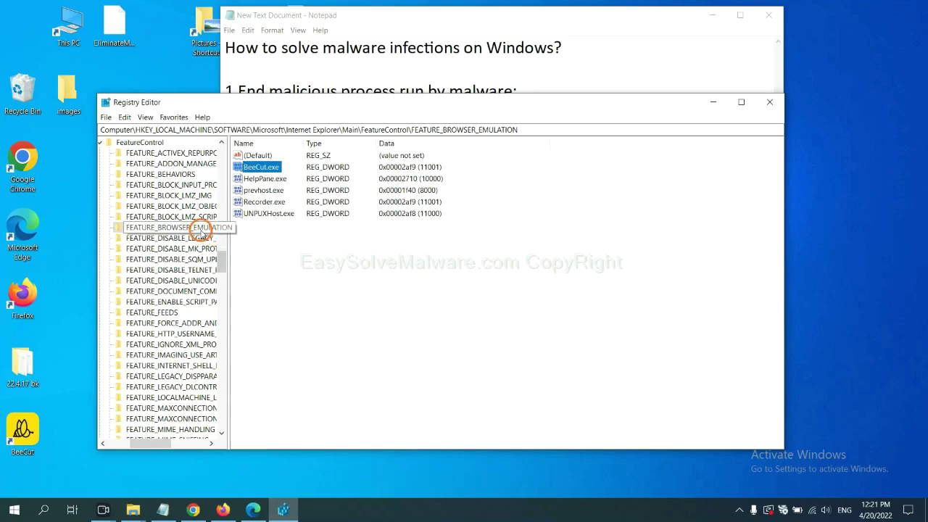
right_click(187, 226)
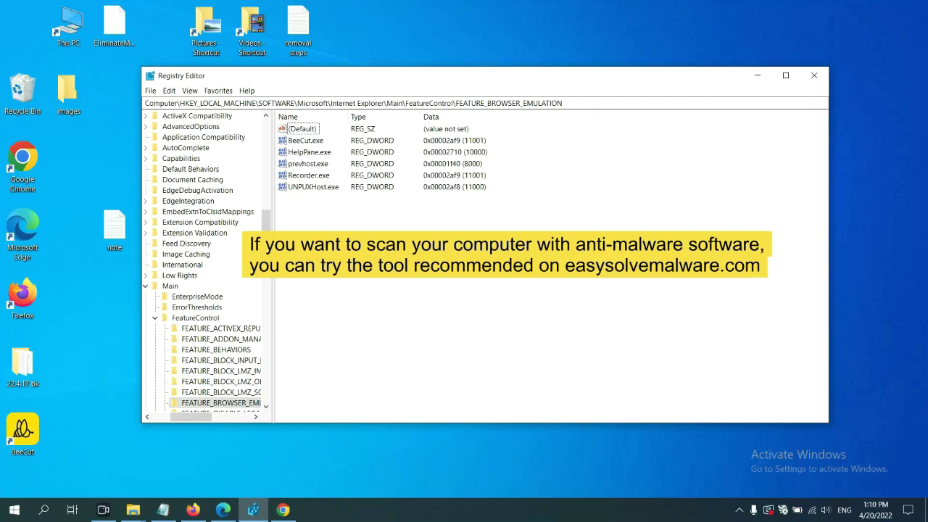
- Bring Chrome forward and scroll through the EasySolveMalware removal guide page
left_click(288, 511)
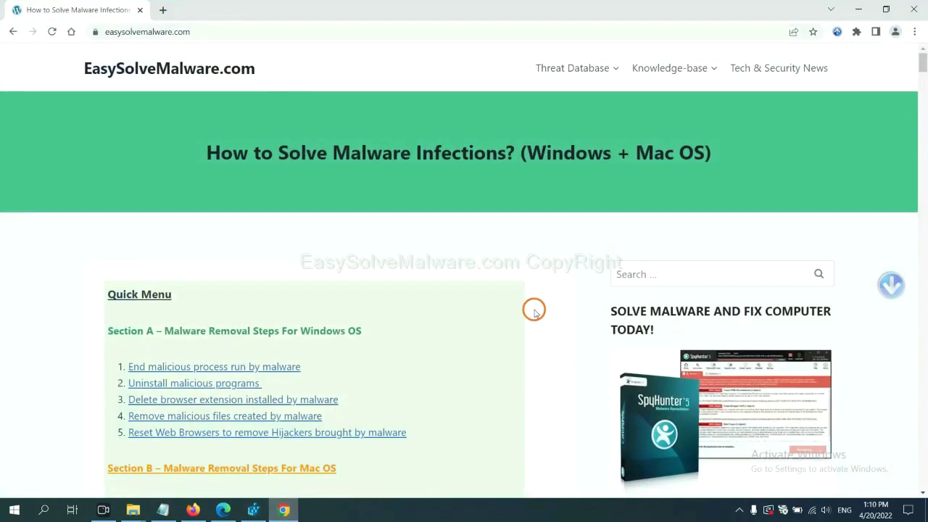
scroll(677, 315, "down", 2)
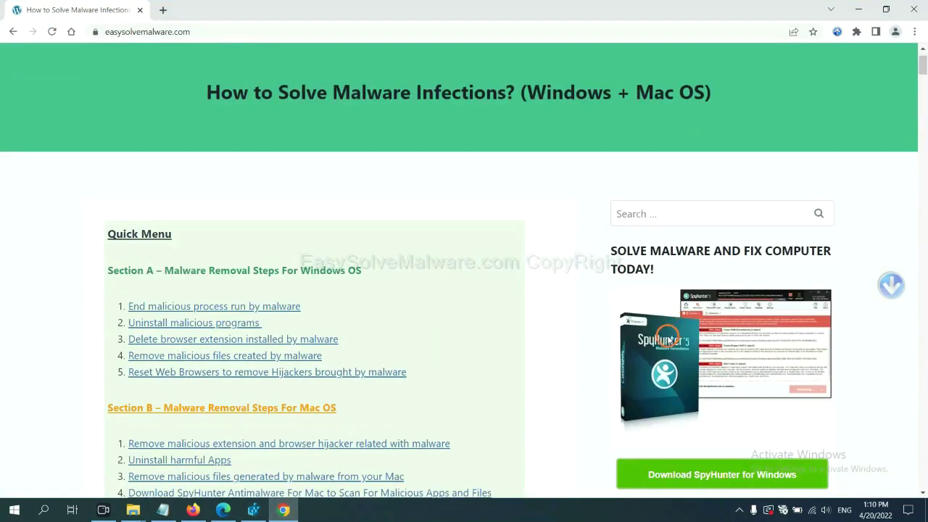
scroll(668, 335, "up", 1)
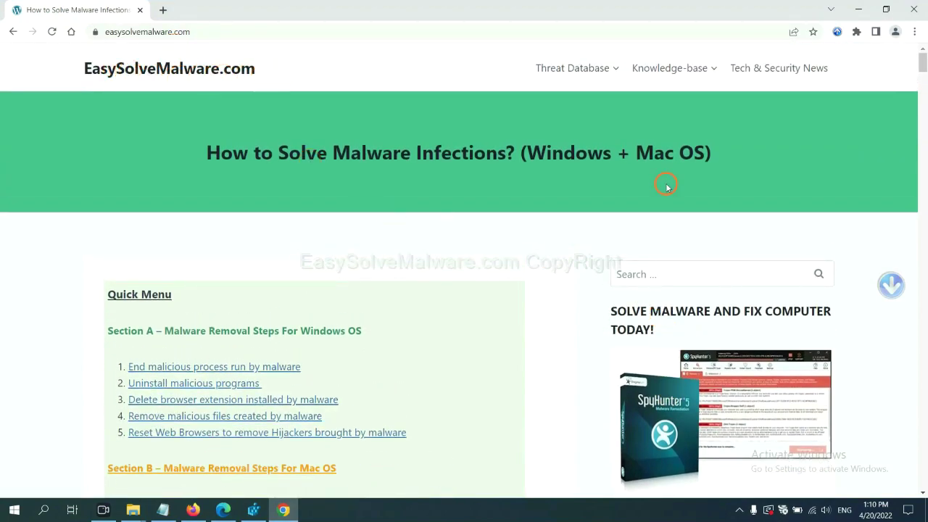
scroll(735, 222, "down", 3)
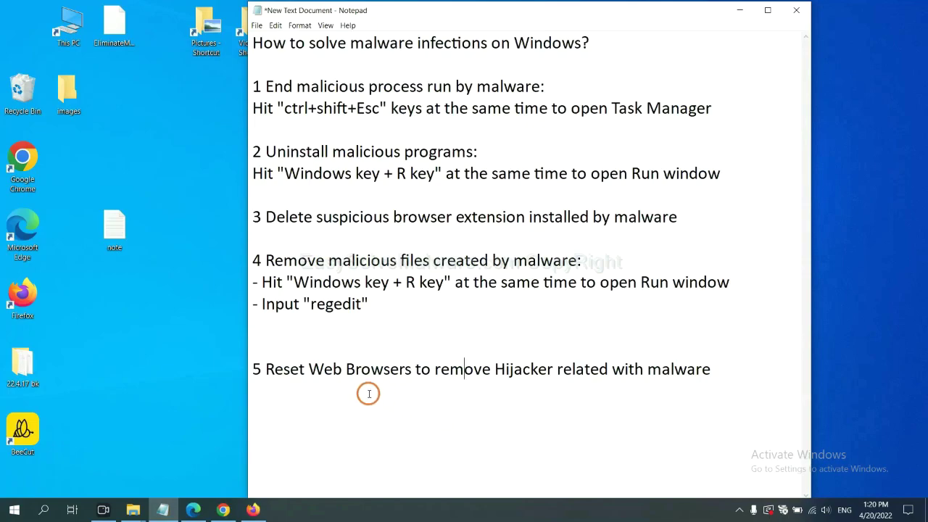
- Search Chrome settings for 'reset' and choose 'Restore settings to their original defaults'
left_click(216, 515)
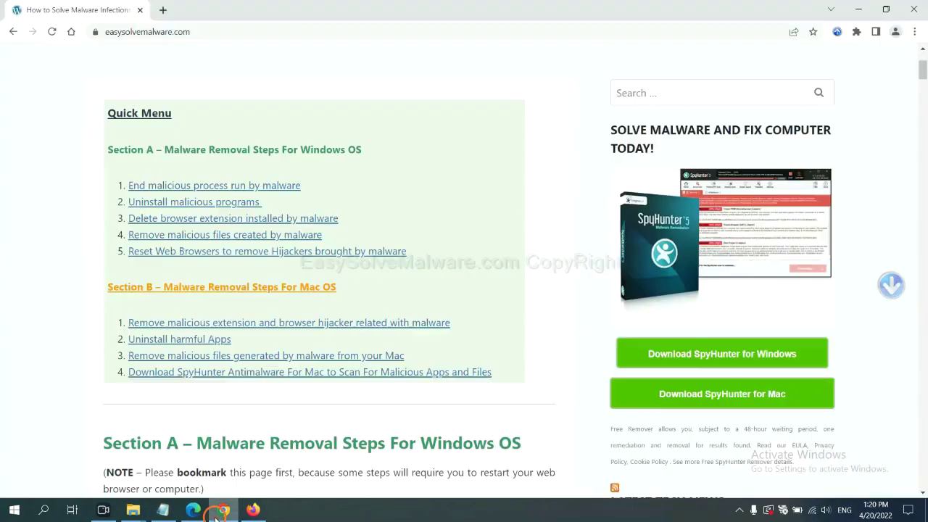
left_click(916, 34)
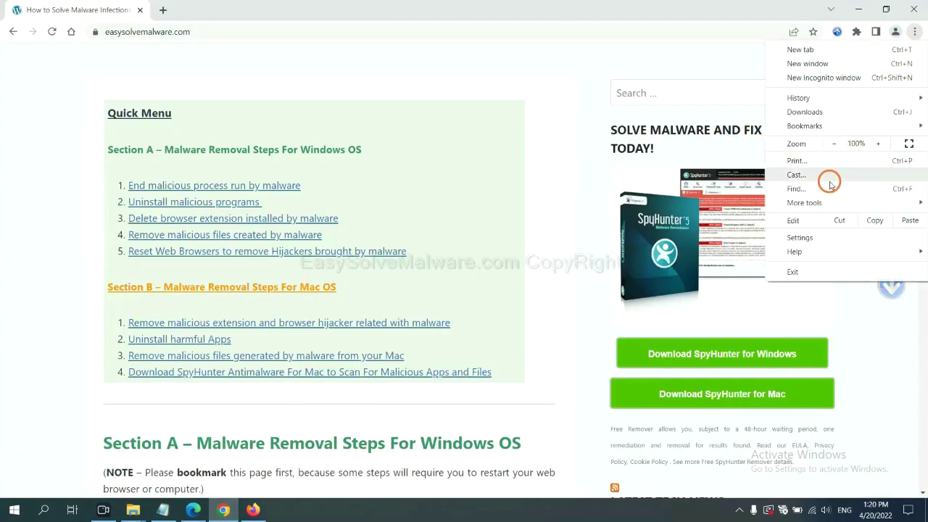
left_click(808, 237)
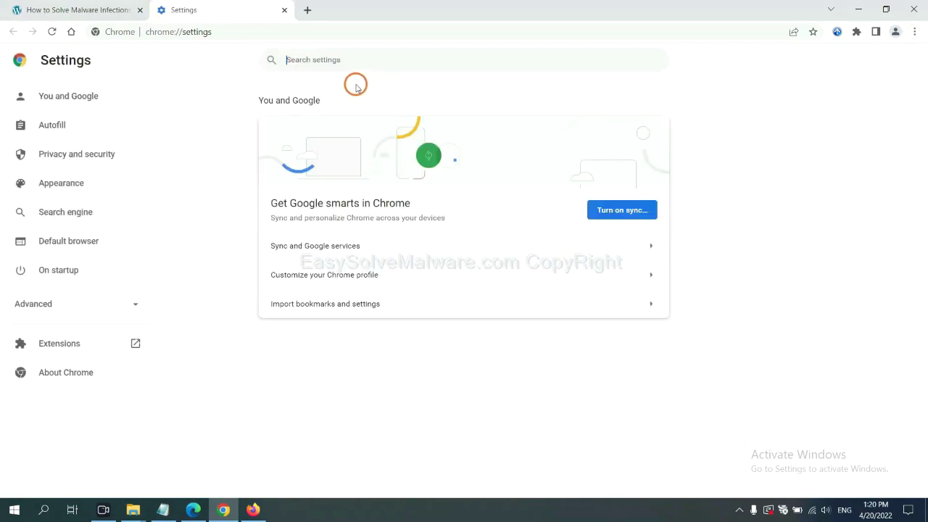
type("reset")
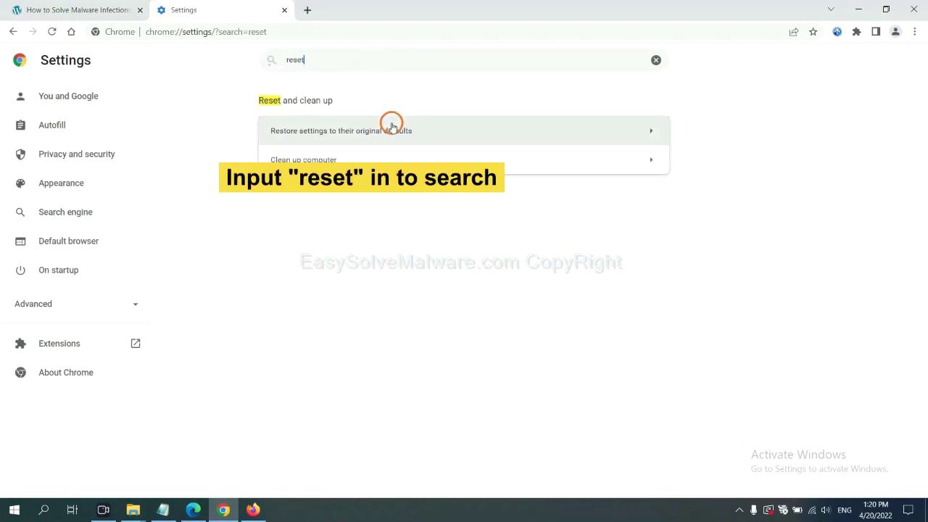
left_click(397, 131)
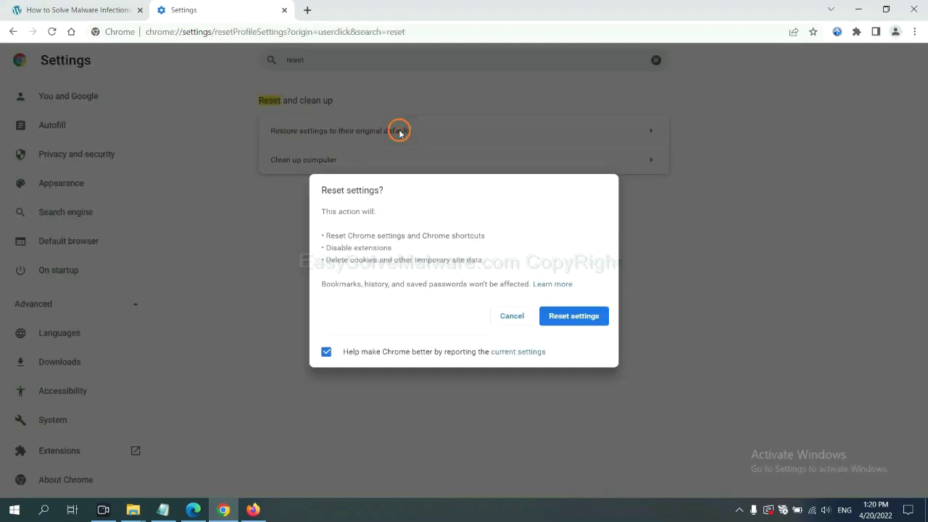
left_click(576, 319)
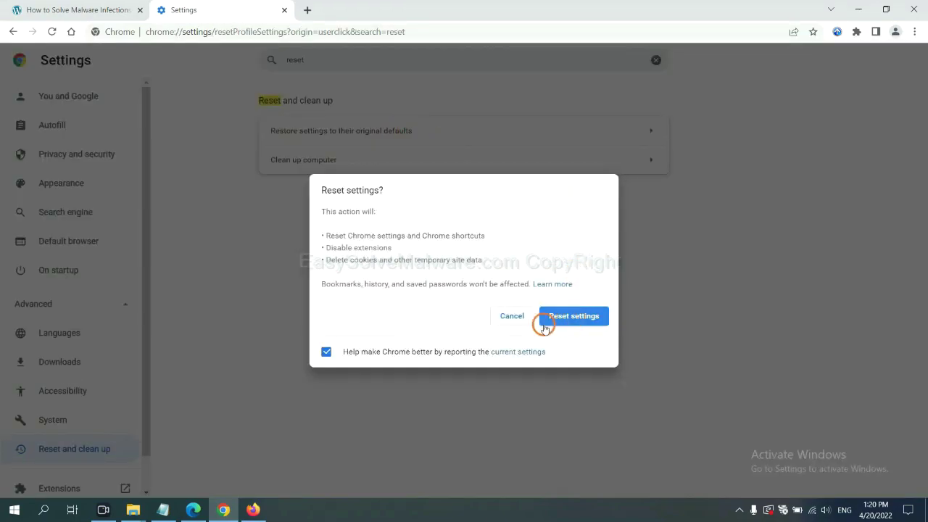
- Open Firefox's Help > More troubleshooting information page and click Refresh Firefox
left_click(255, 509)
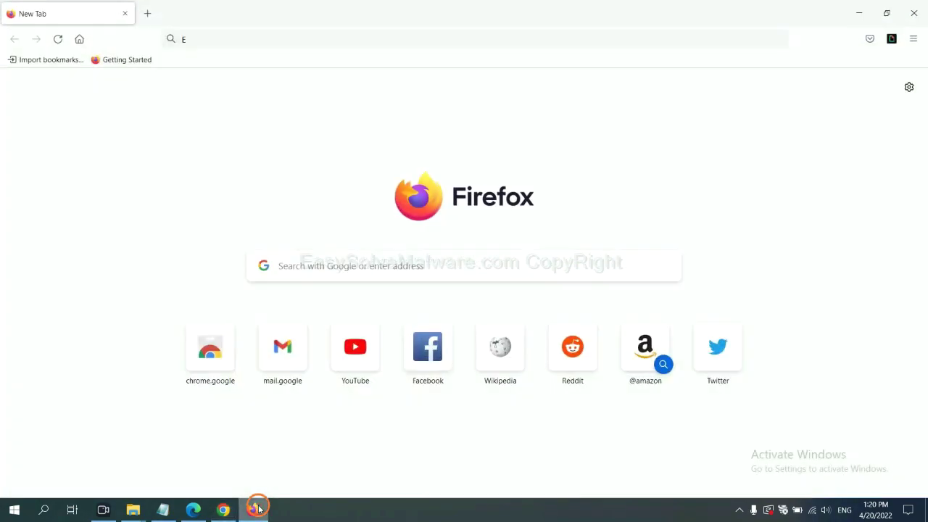
left_click(912, 42)
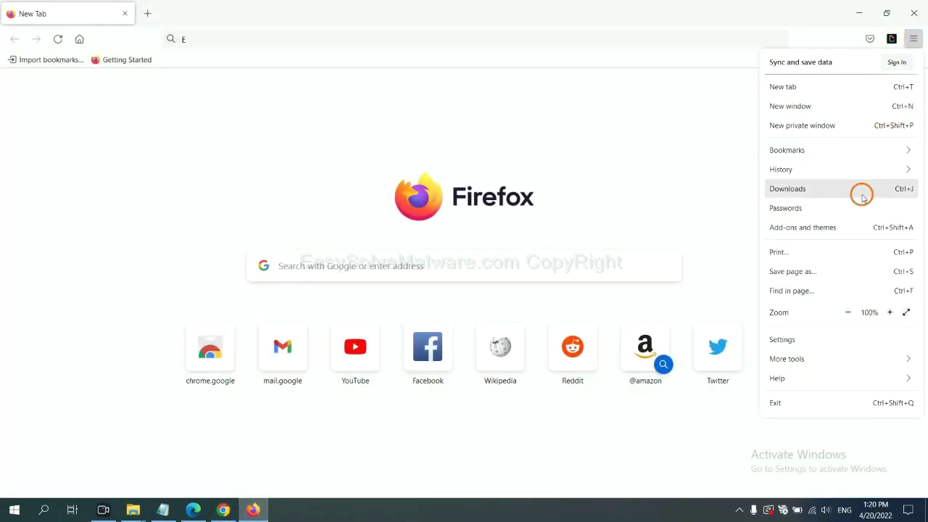
left_click(796, 377)
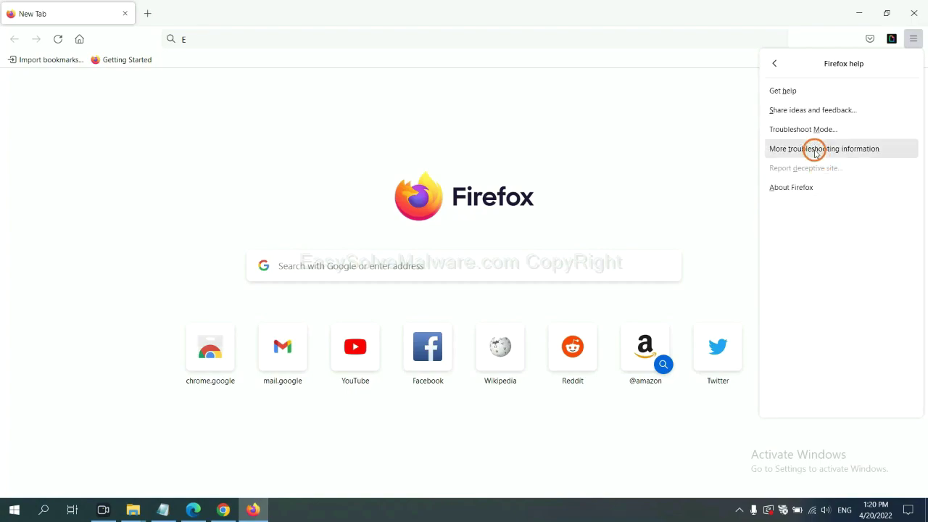
left_click(814, 152)
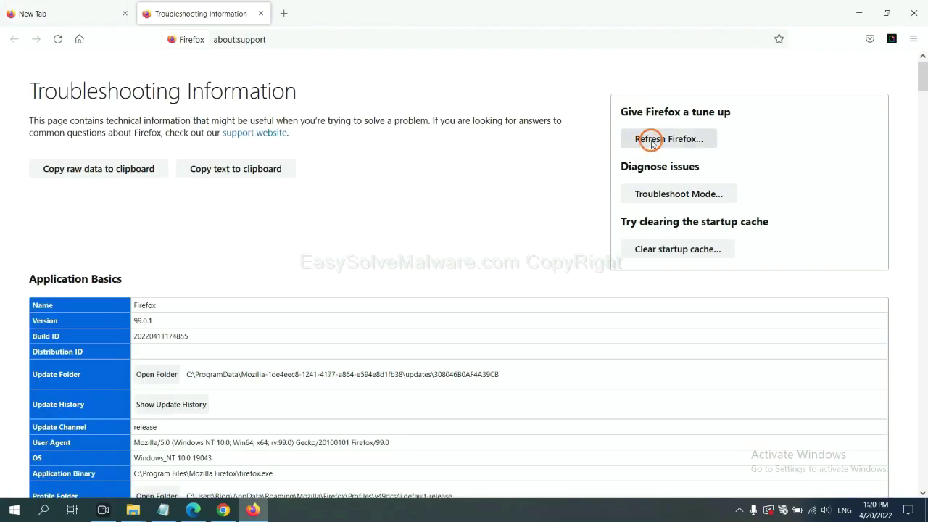
left_click(650, 139)
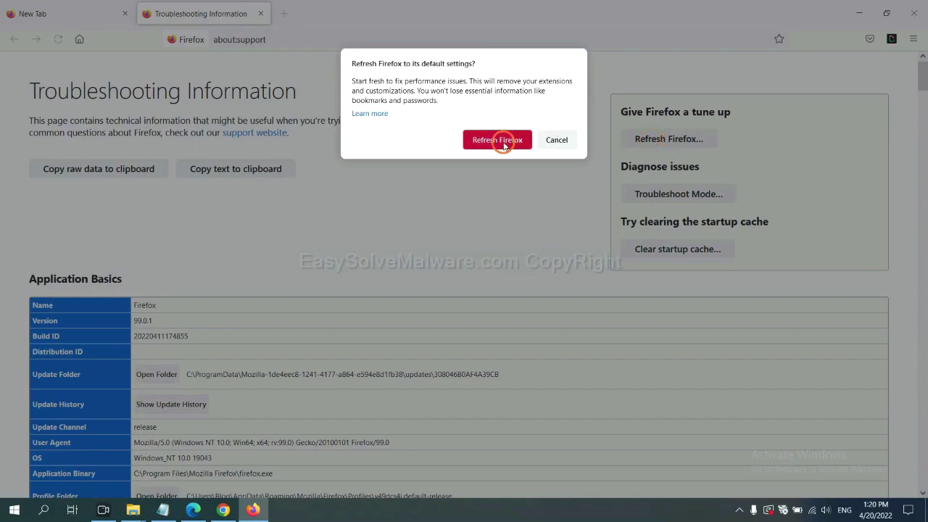
- Search Edge settings for 'reset' and choose 'Restore settings to their default values'
left_click(193, 509)
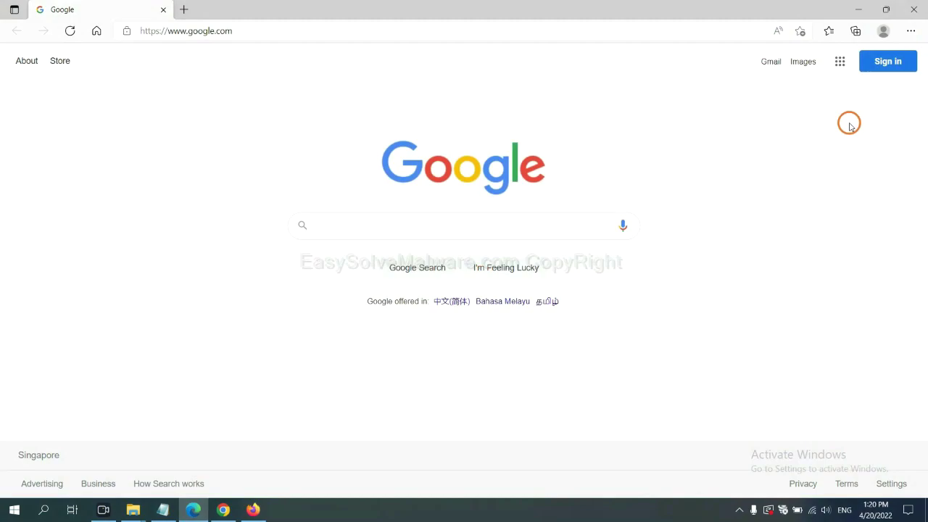
left_click(910, 32)
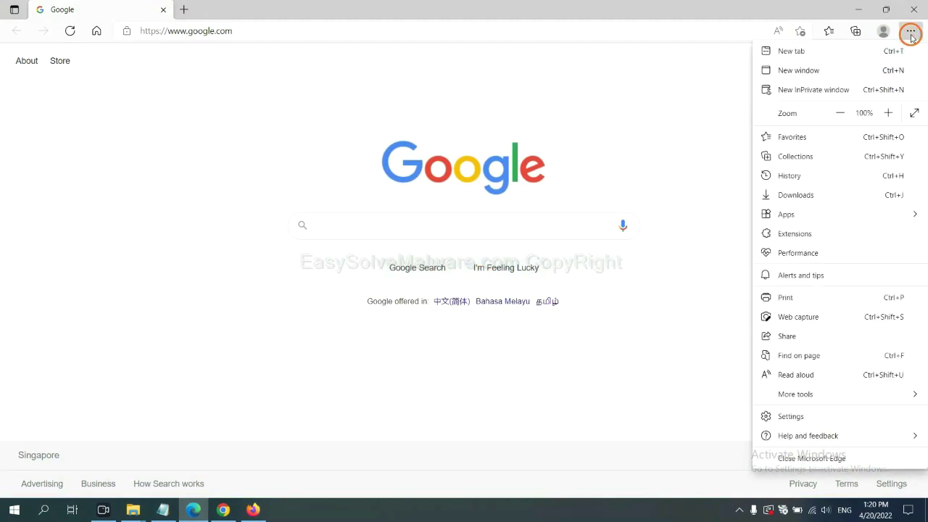
left_click(800, 417)
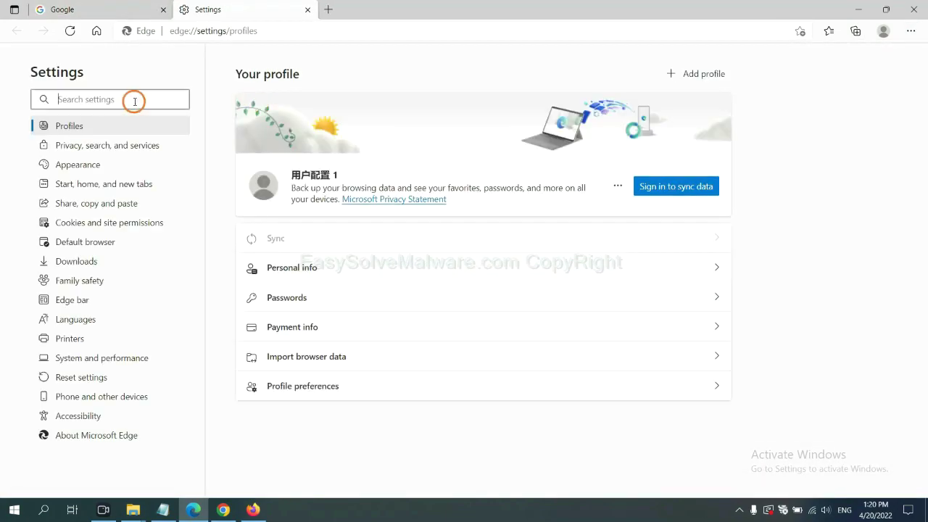
type("re")
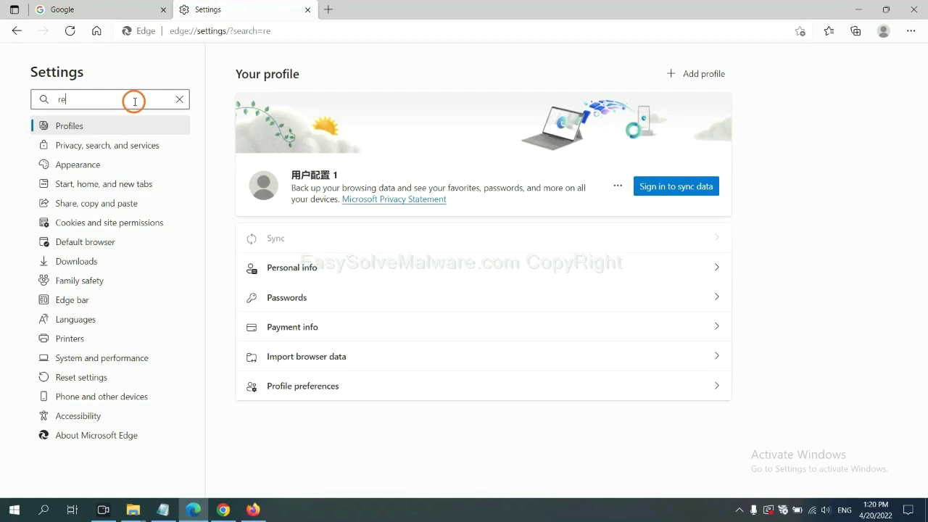
type("set")
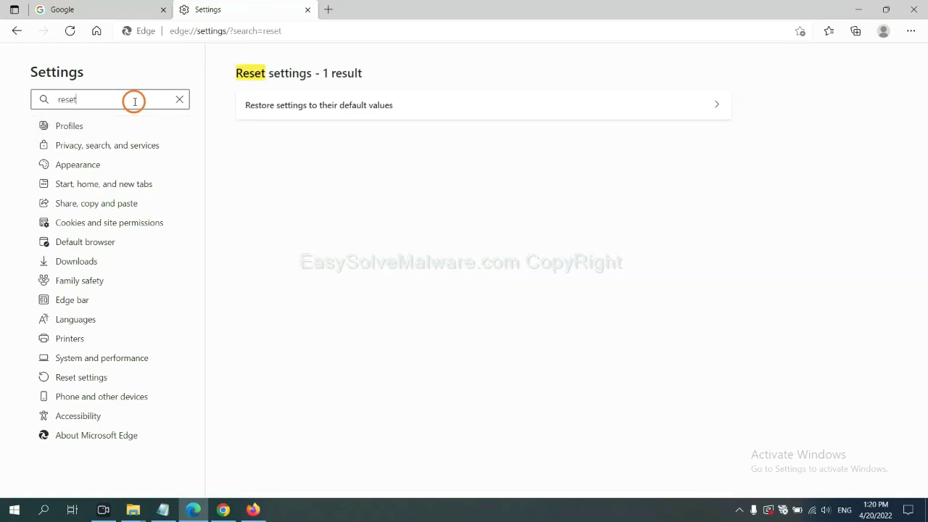
left_click(324, 103)
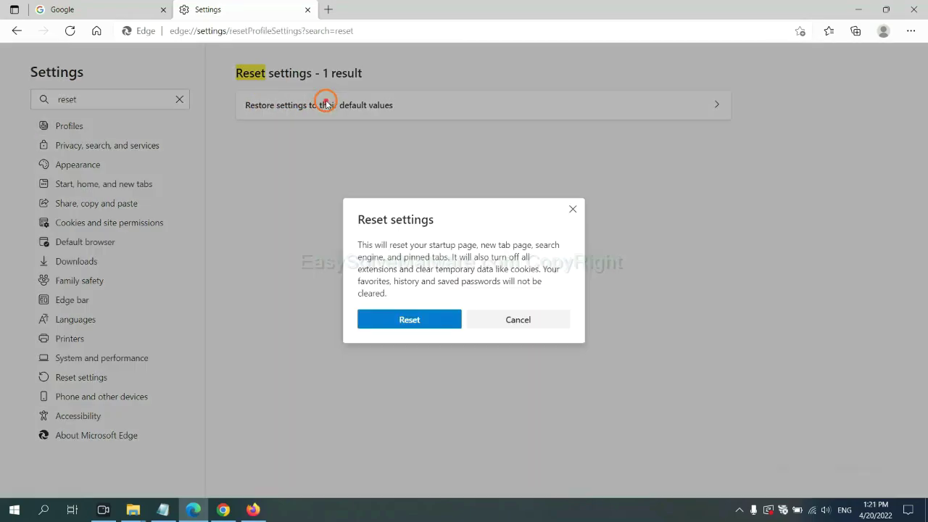